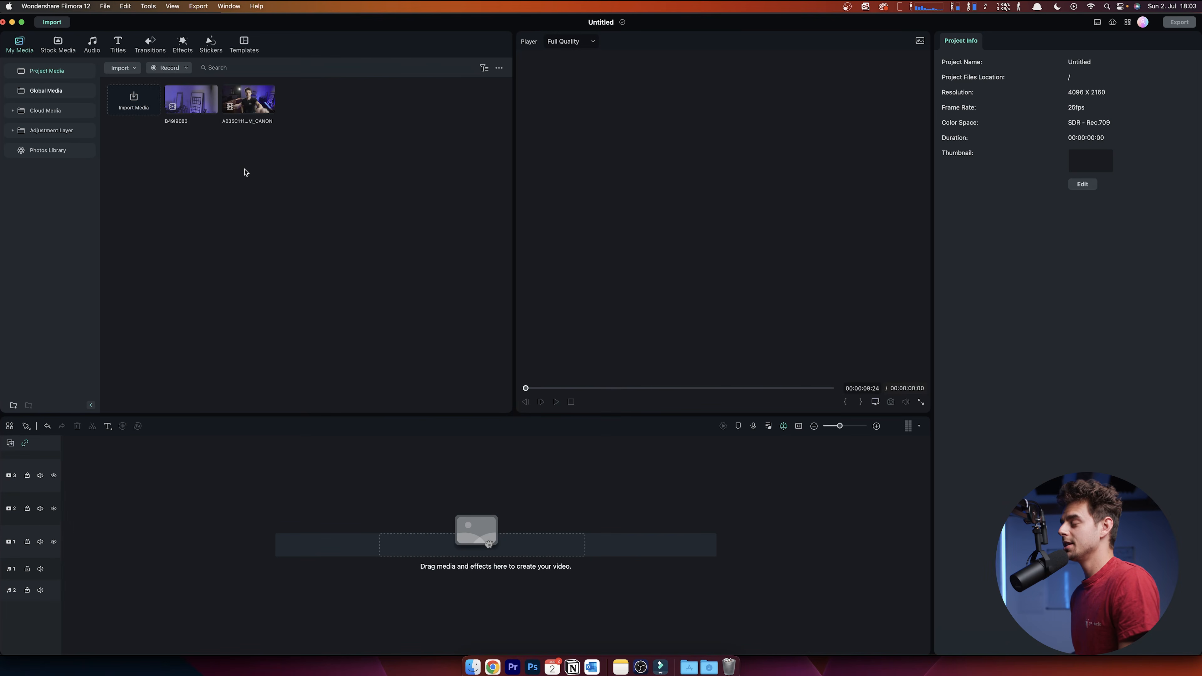
- Preview the A035C111 clip, skimming ahead to about 1:50 before stopping it
left_click(254, 97)
key("space")
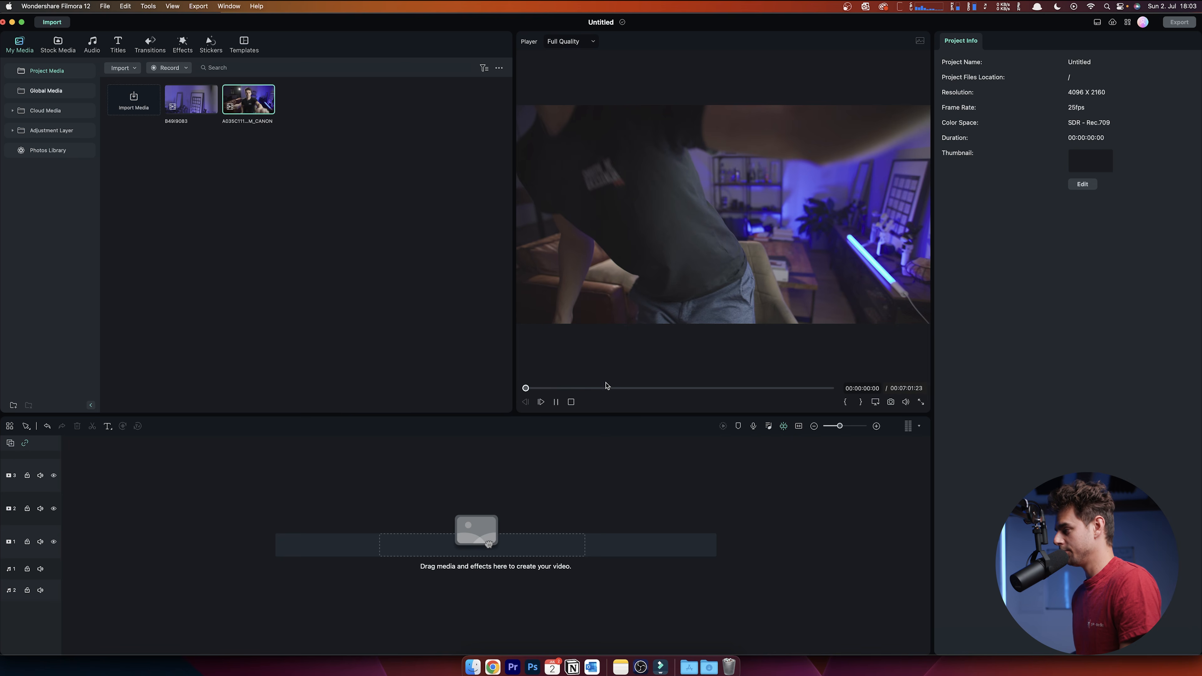
left_click(608, 388)
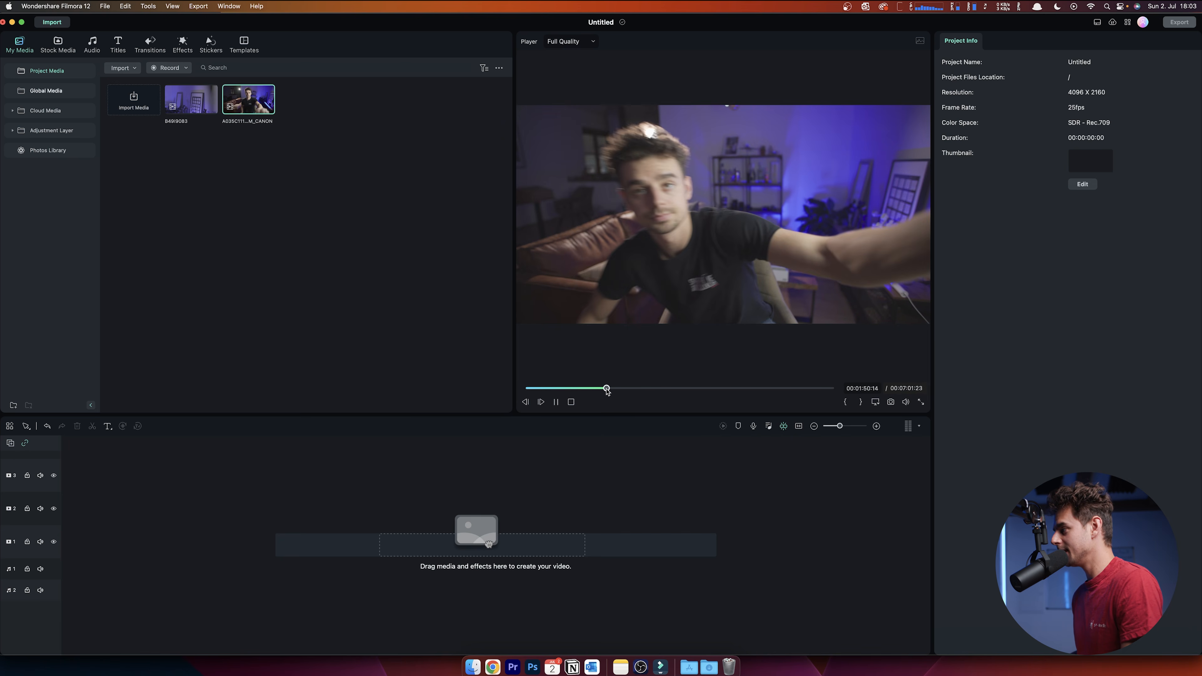
left_click(556, 402)
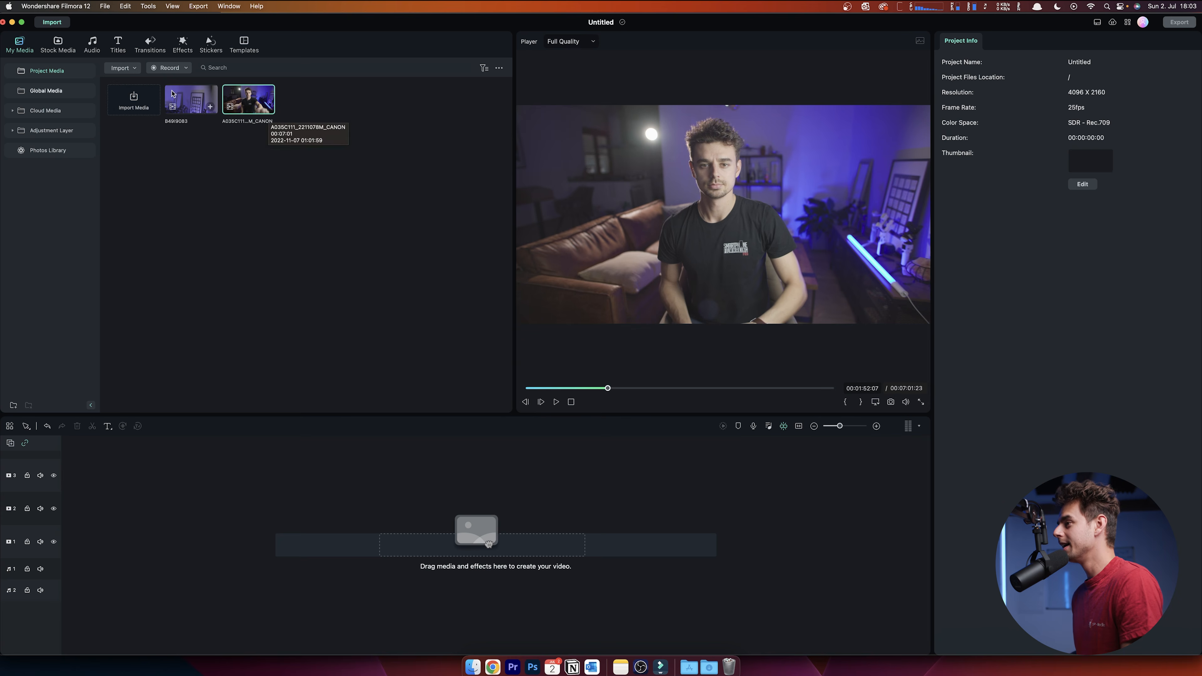
- Preview the B49I9083 close-up from about 2:20, then pause it
left_click(191, 101)
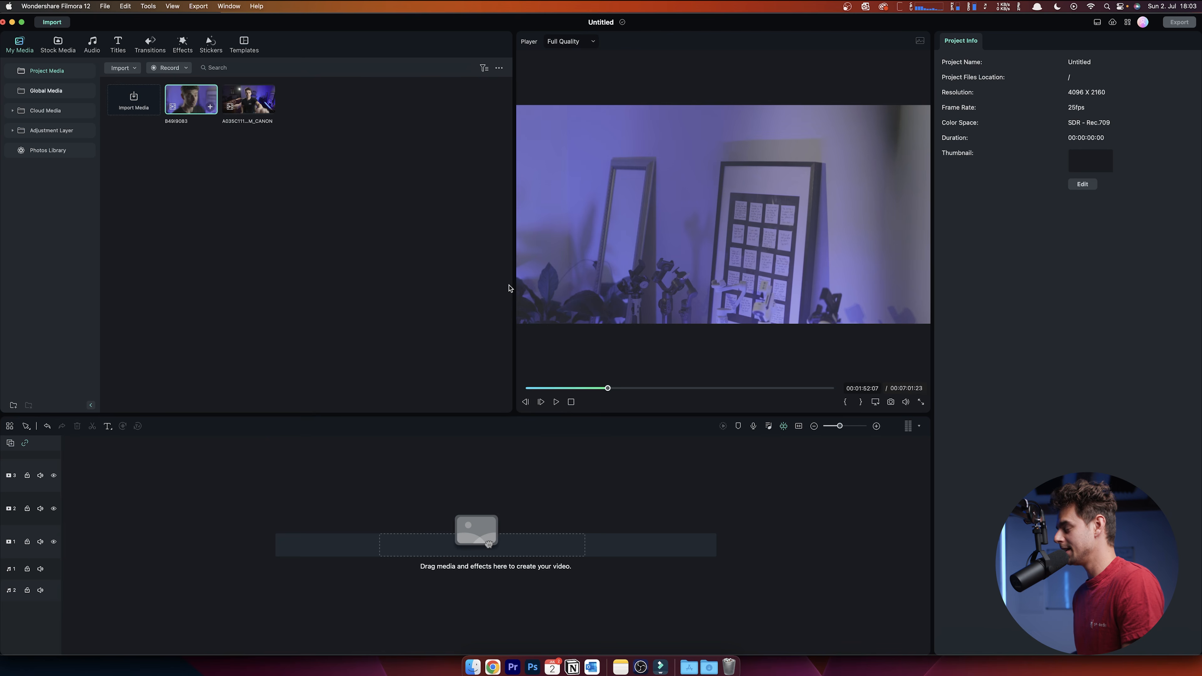
left_click(625, 388)
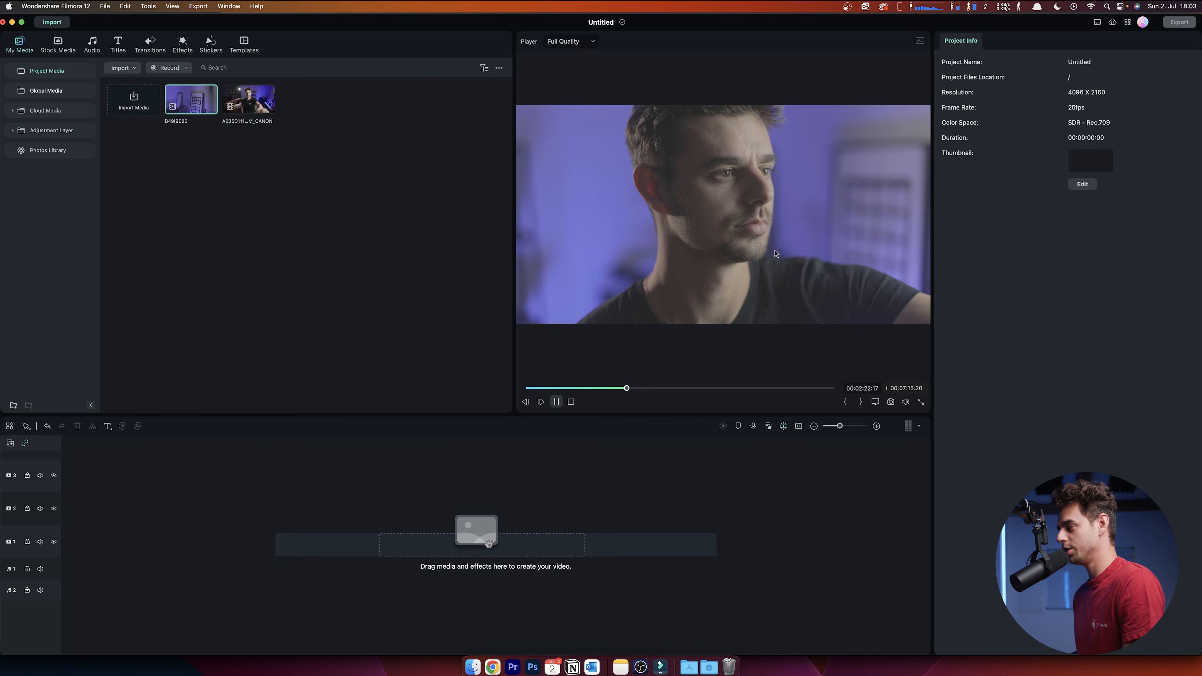
key("space")
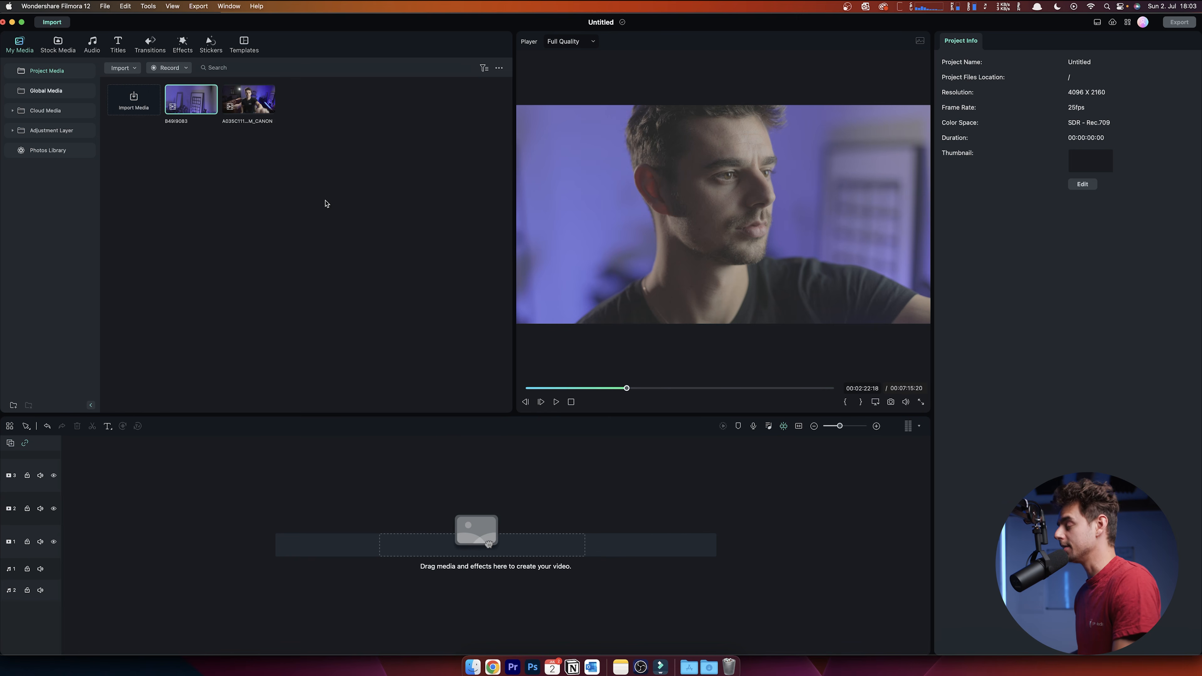
- Place A035C111 on video track 1 and B49I9083 on track 2, then select the B49I9083 clip
left_click_drag(250, 102, 83, 538)
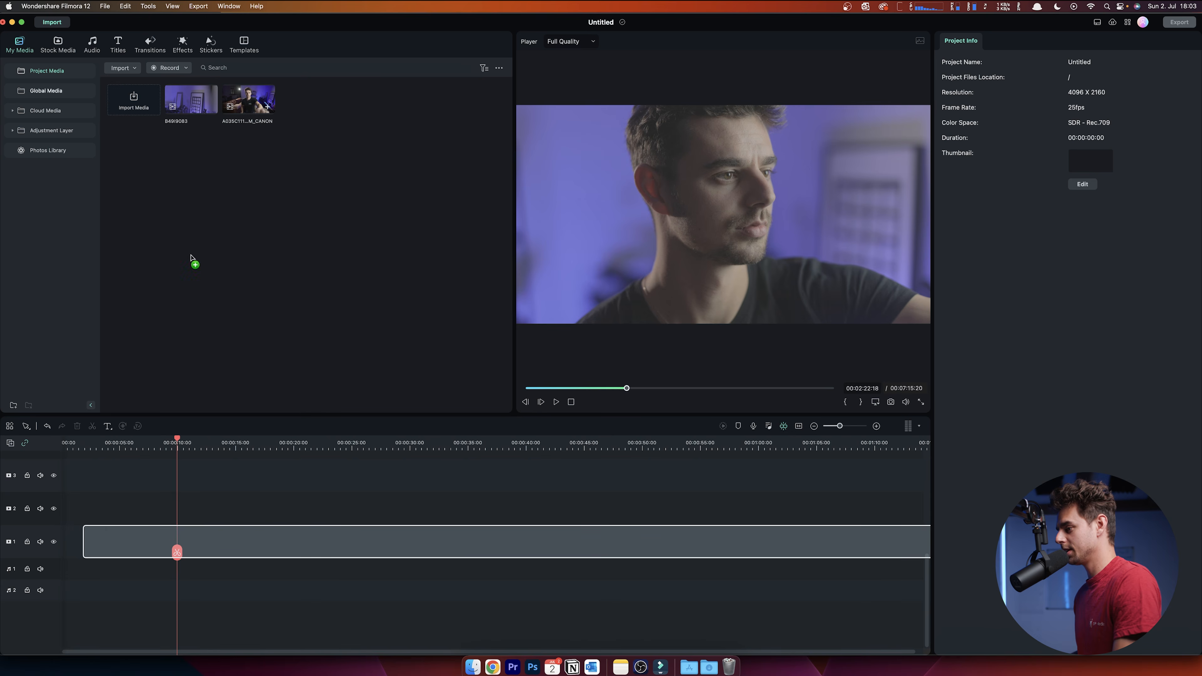
left_click_drag(190, 100, 88, 509)
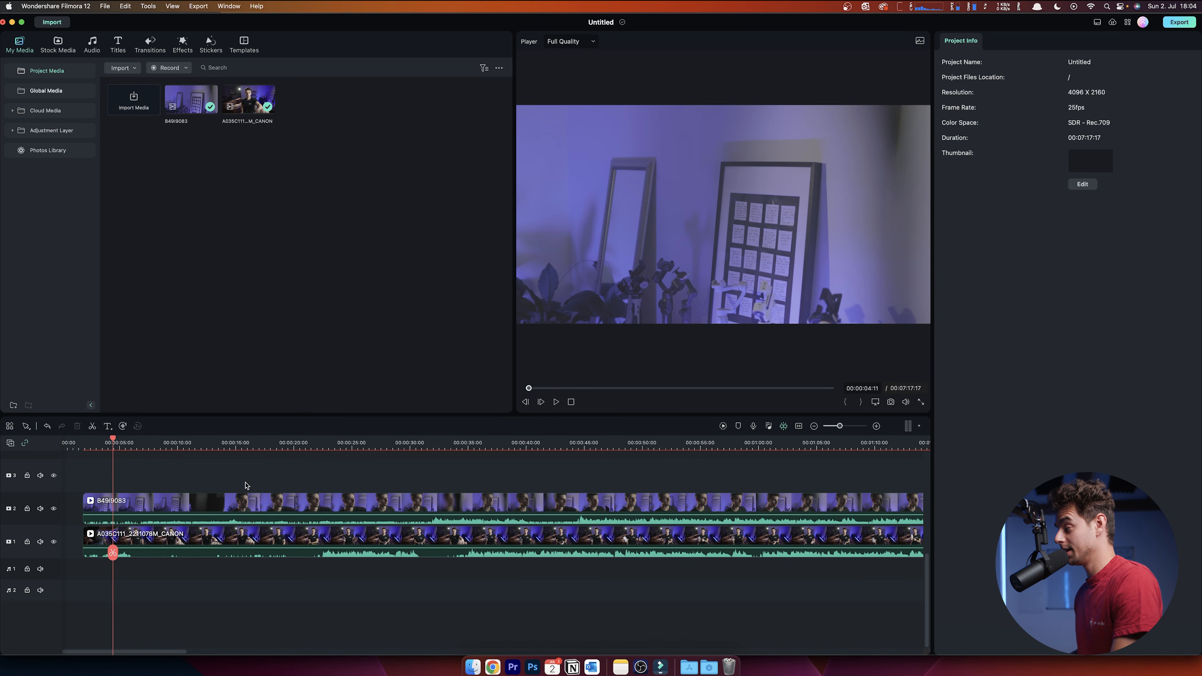
left_click(230, 476)
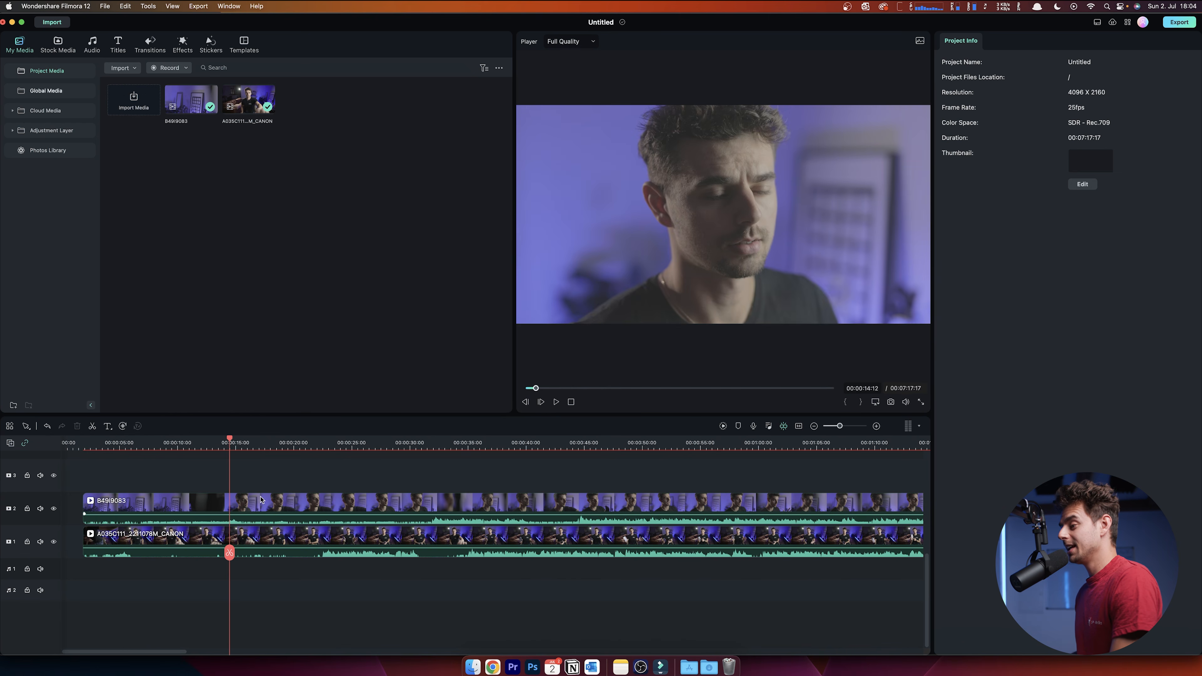
left_click(268, 506)
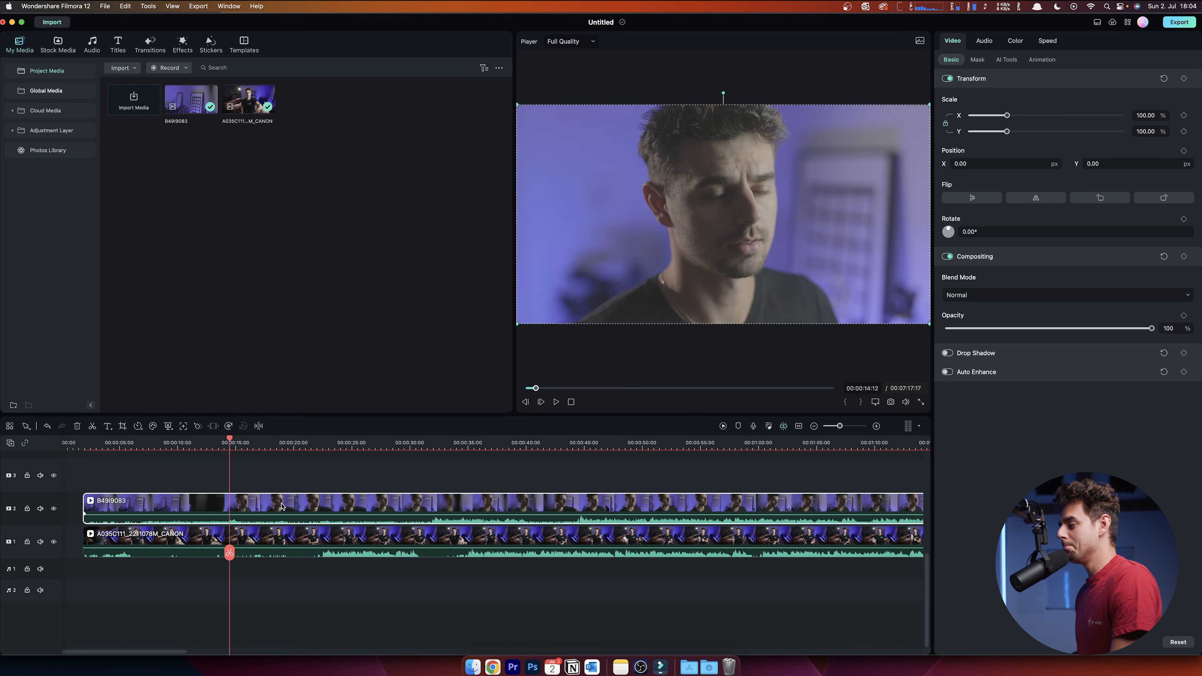
- Detach the audio from both the B49I9083 and A035C111 clips
right_click(283, 507)
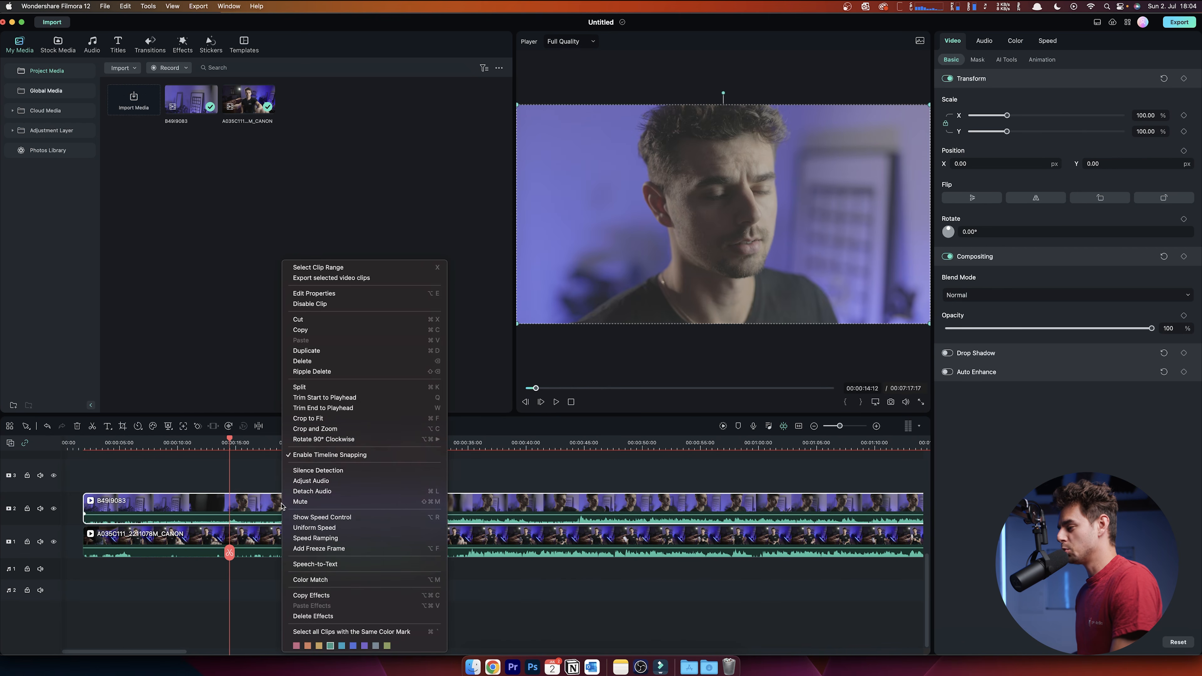
left_click(333, 492)
left_click(276, 538)
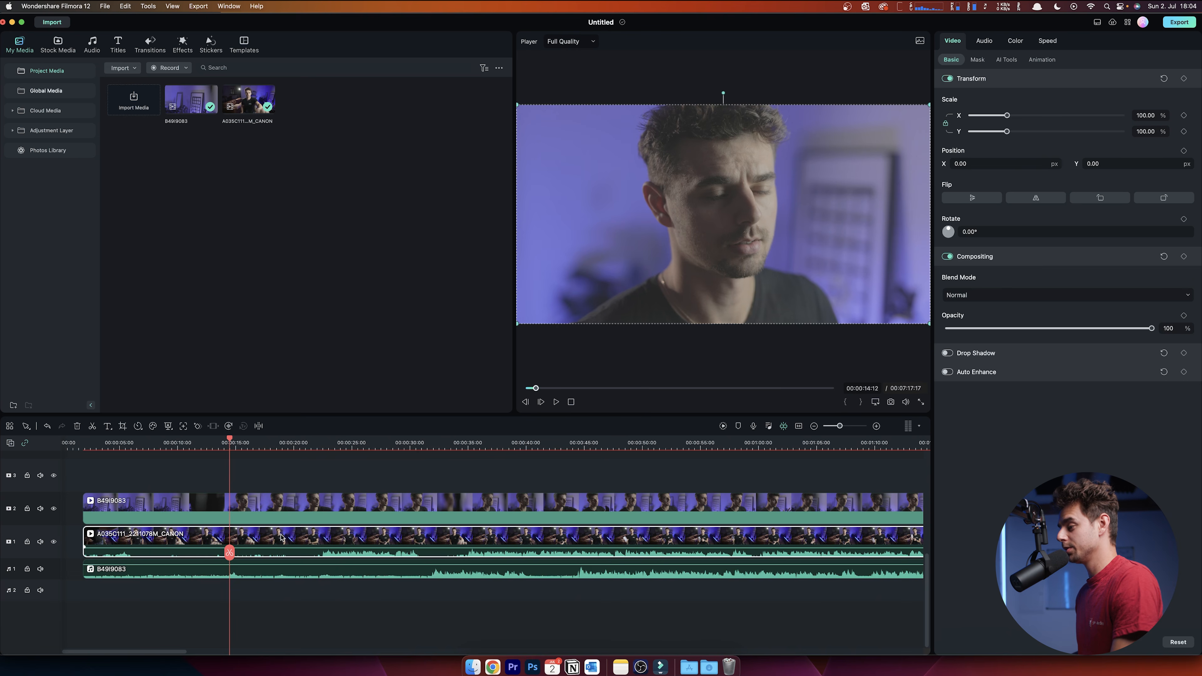
right_click(281, 537)
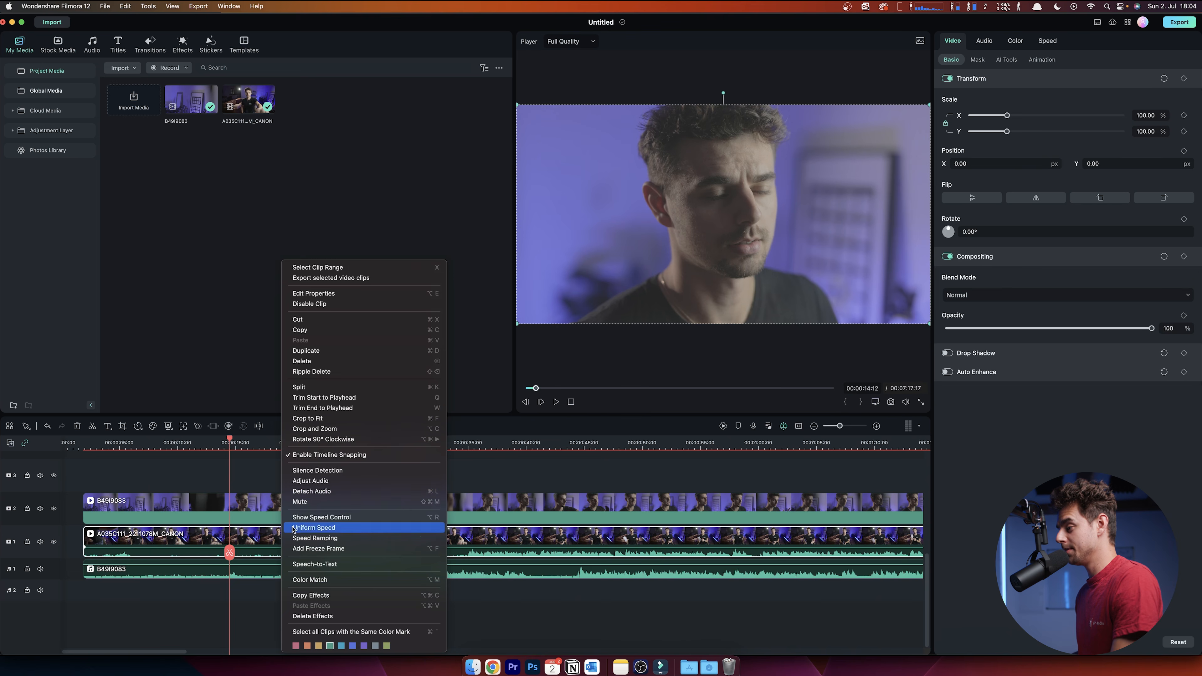
left_click(327, 491)
- Select both detached audio clips together
left_click(310, 508)
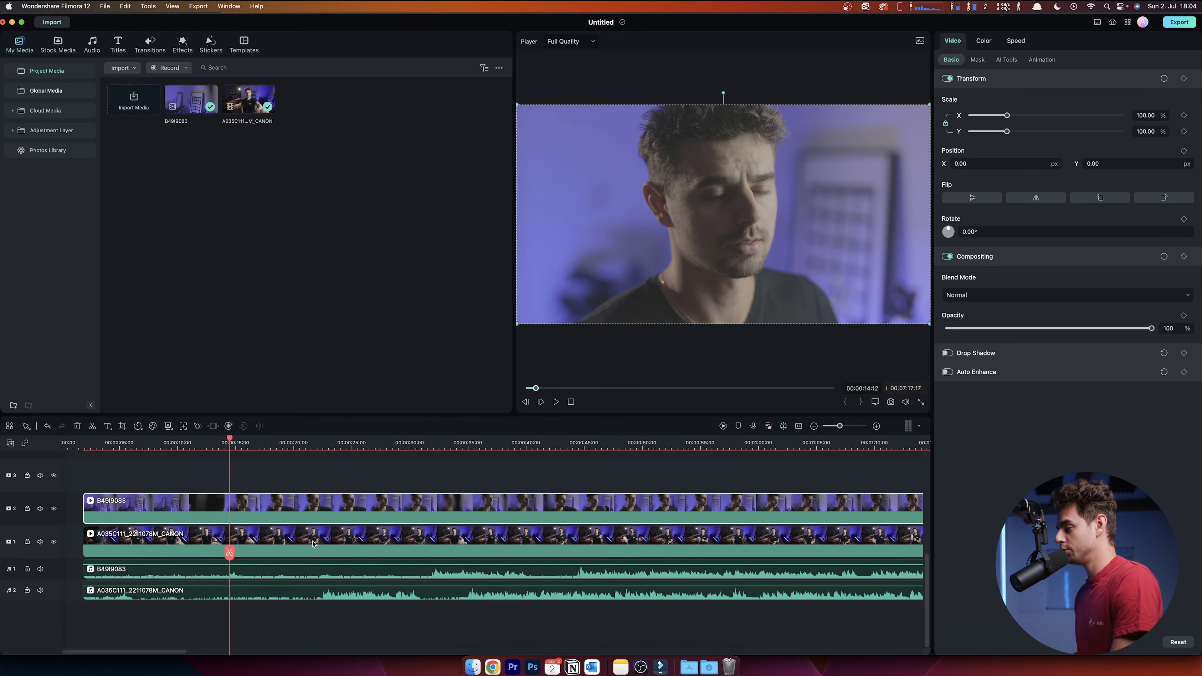
left_click(312, 534)
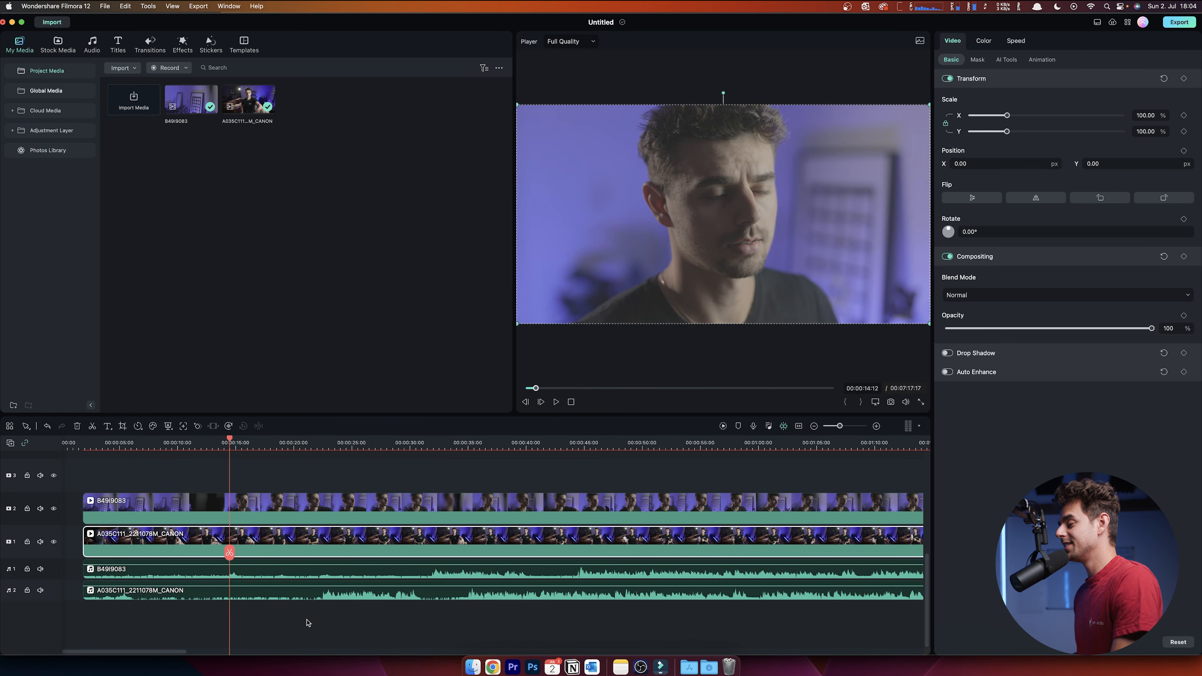
left_click_drag(351, 634, 358, 572)
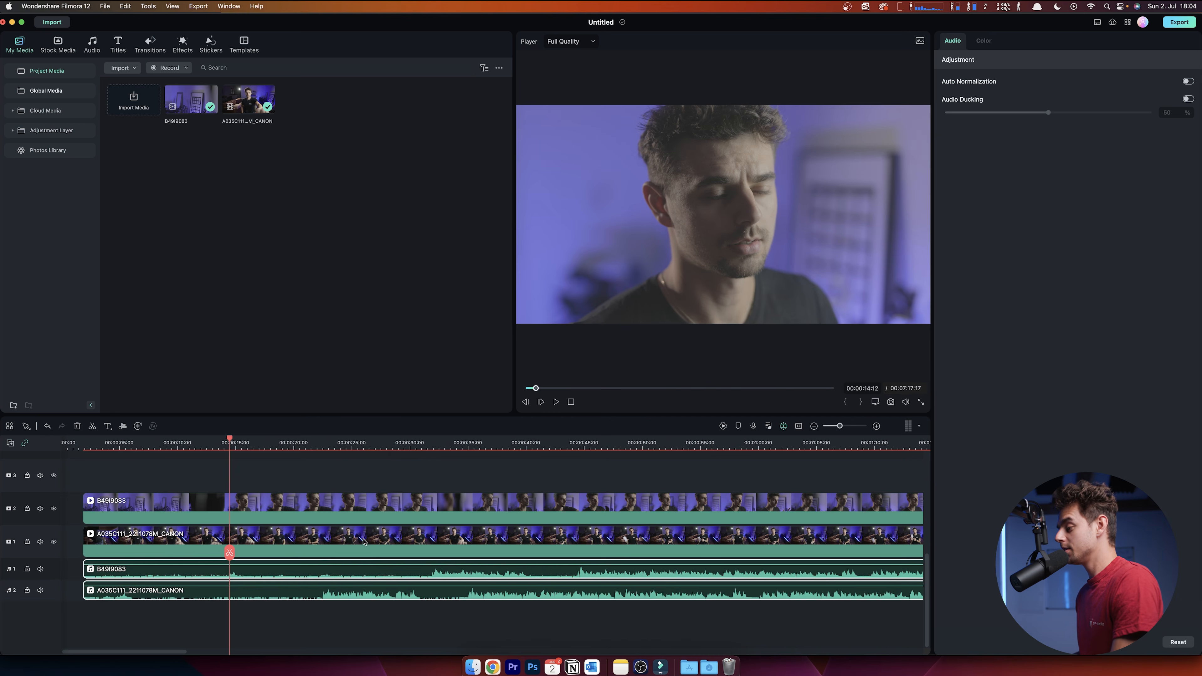
- Run Auto Synchronization on the two selected audio clips to align both angles
right_click(385, 574)
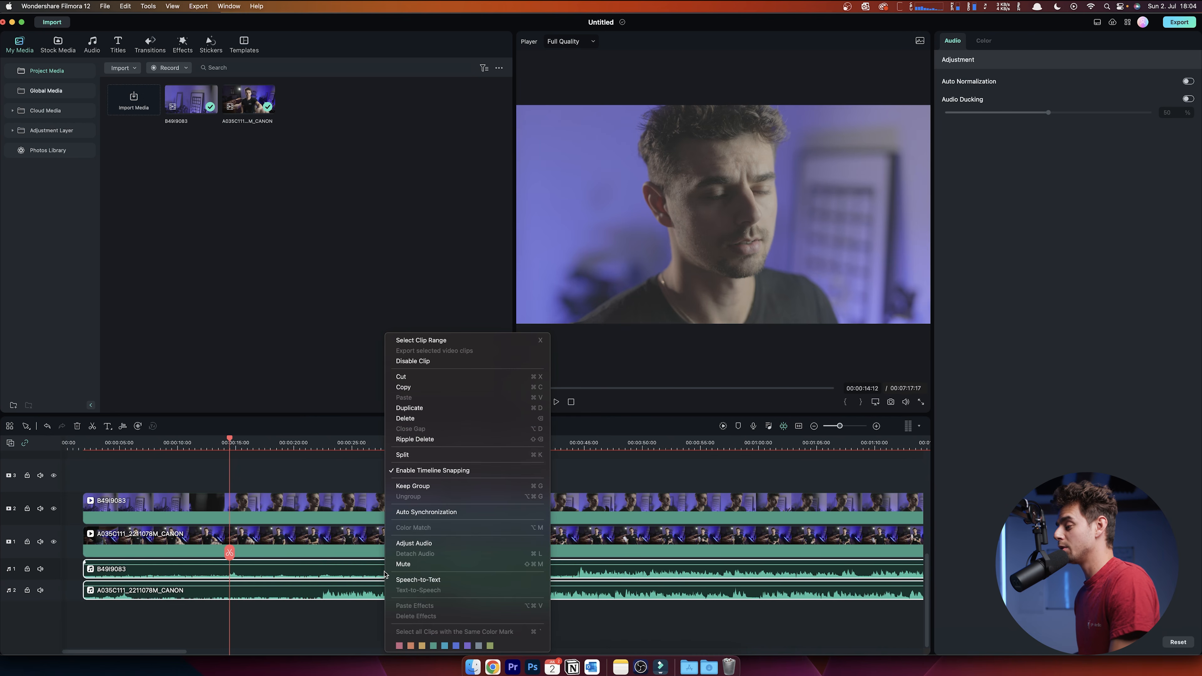
left_click(432, 512)
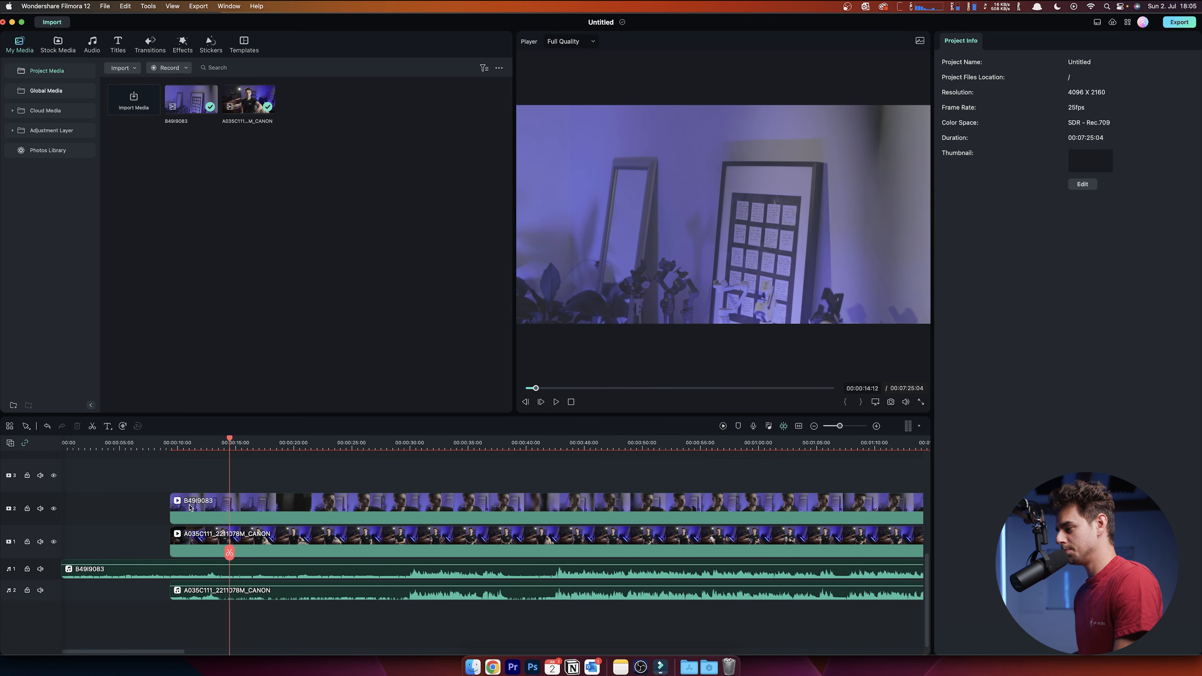
left_click_drag(208, 509, 100, 510)
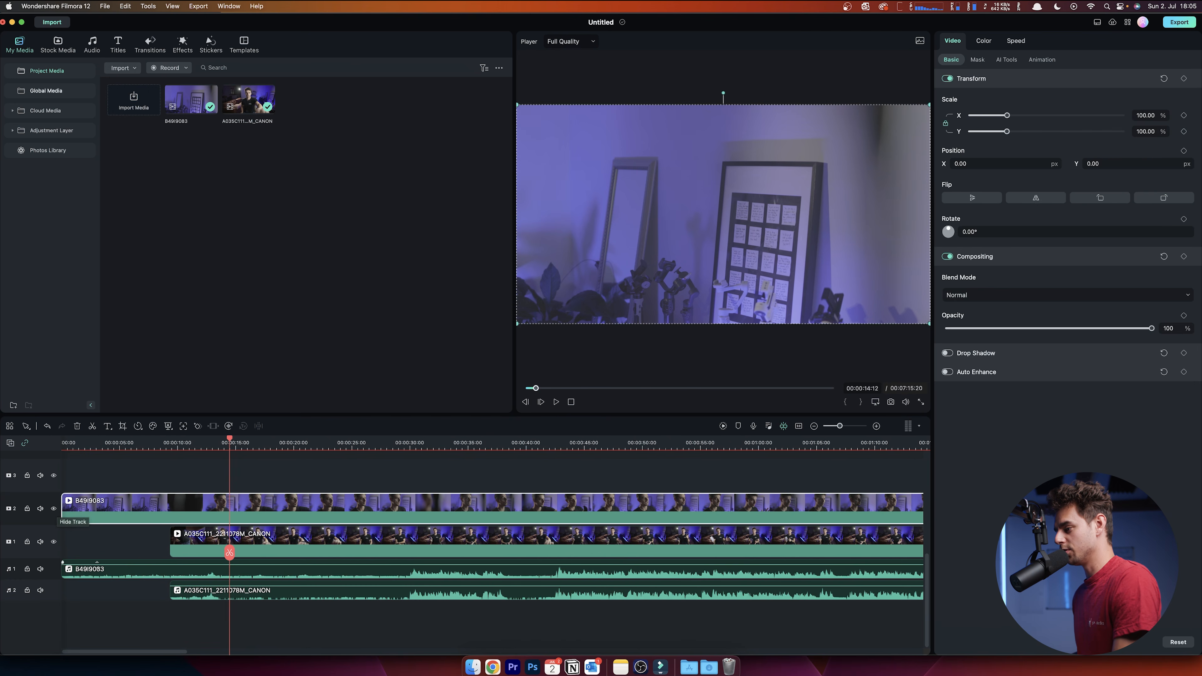
left_click(200, 543)
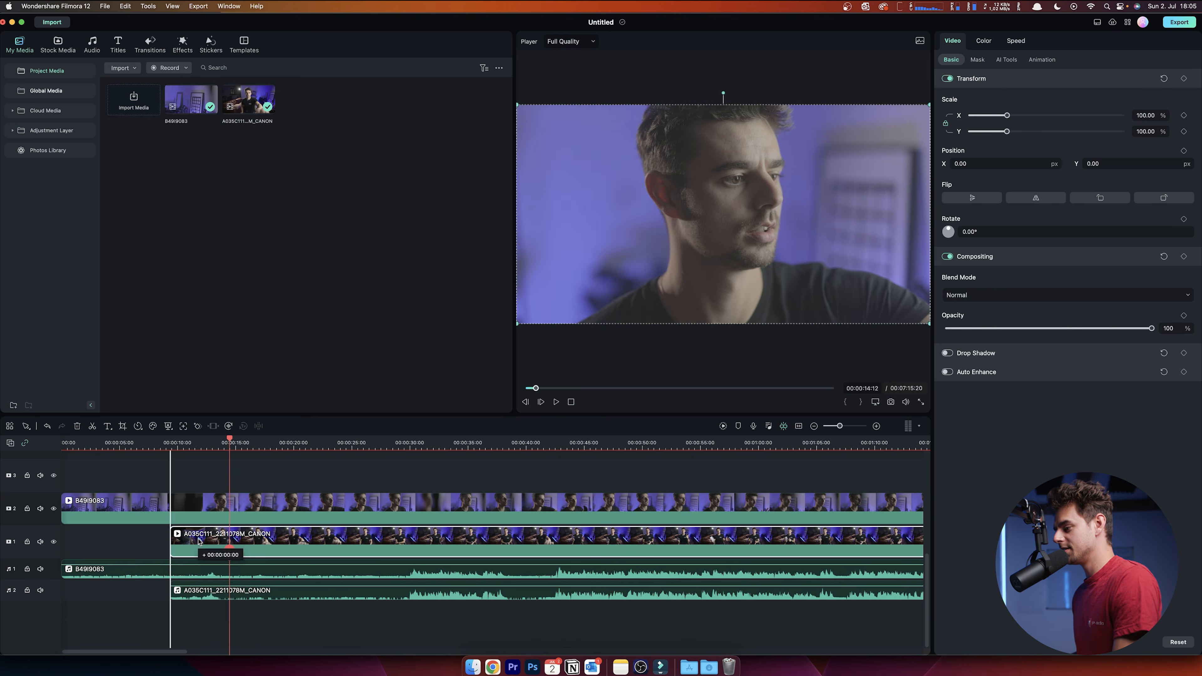
left_click(192, 442)
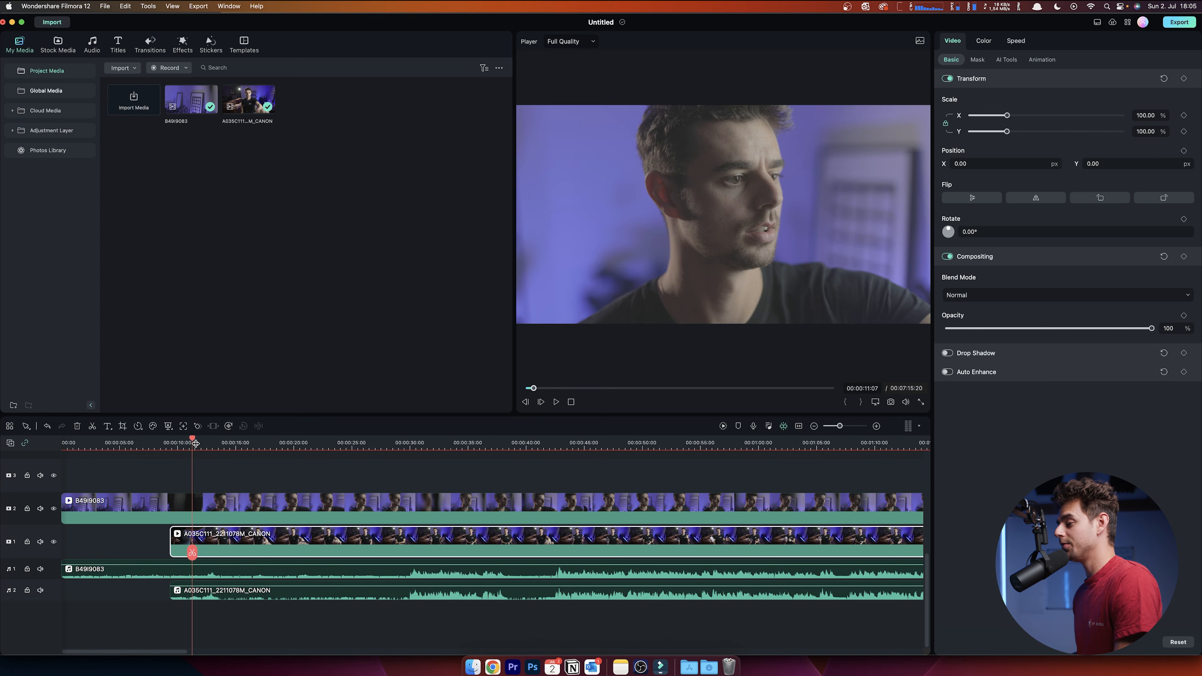
key("space")
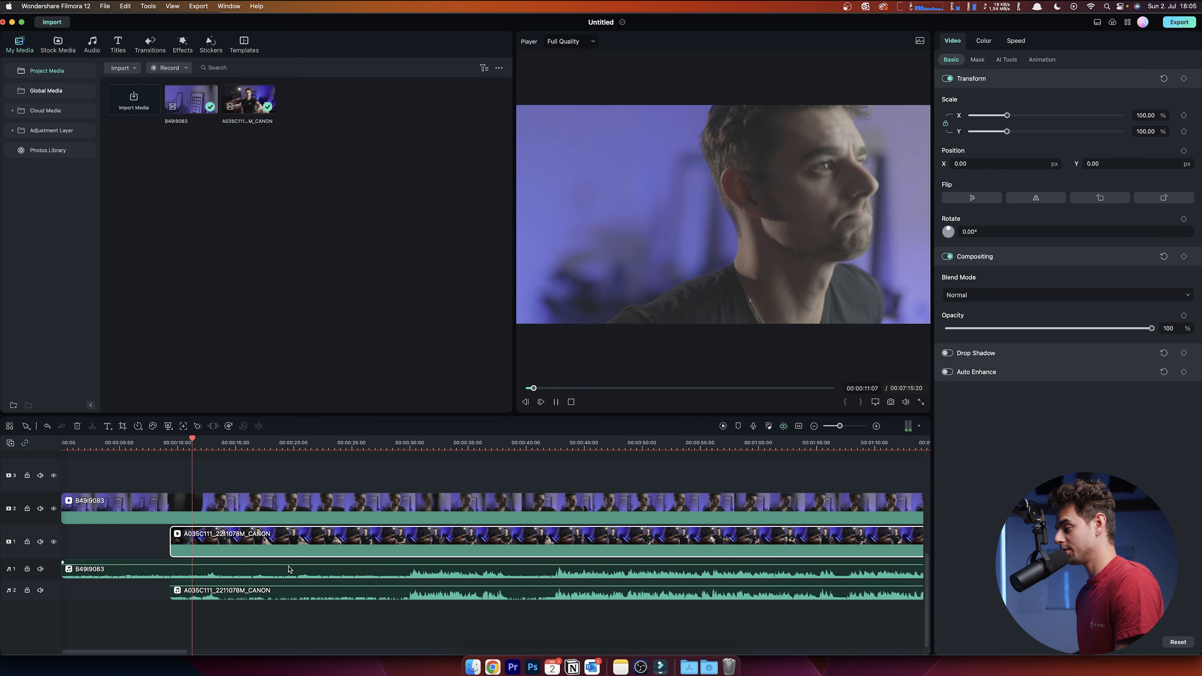
key("space")
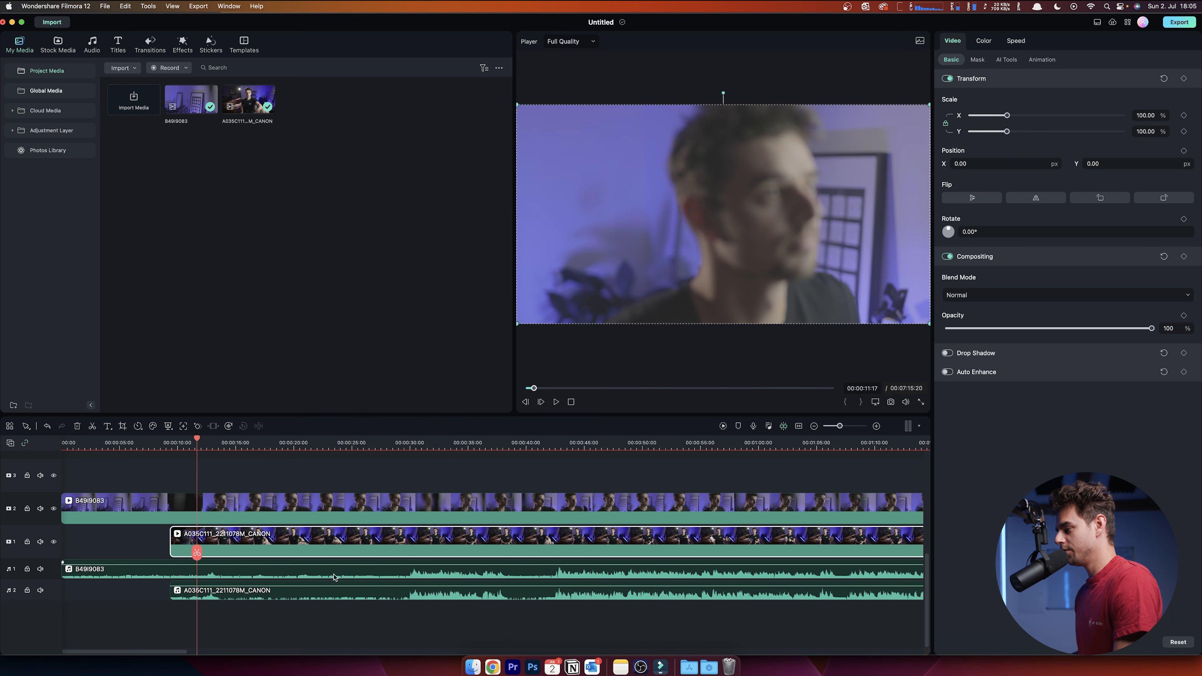
left_click(334, 578)
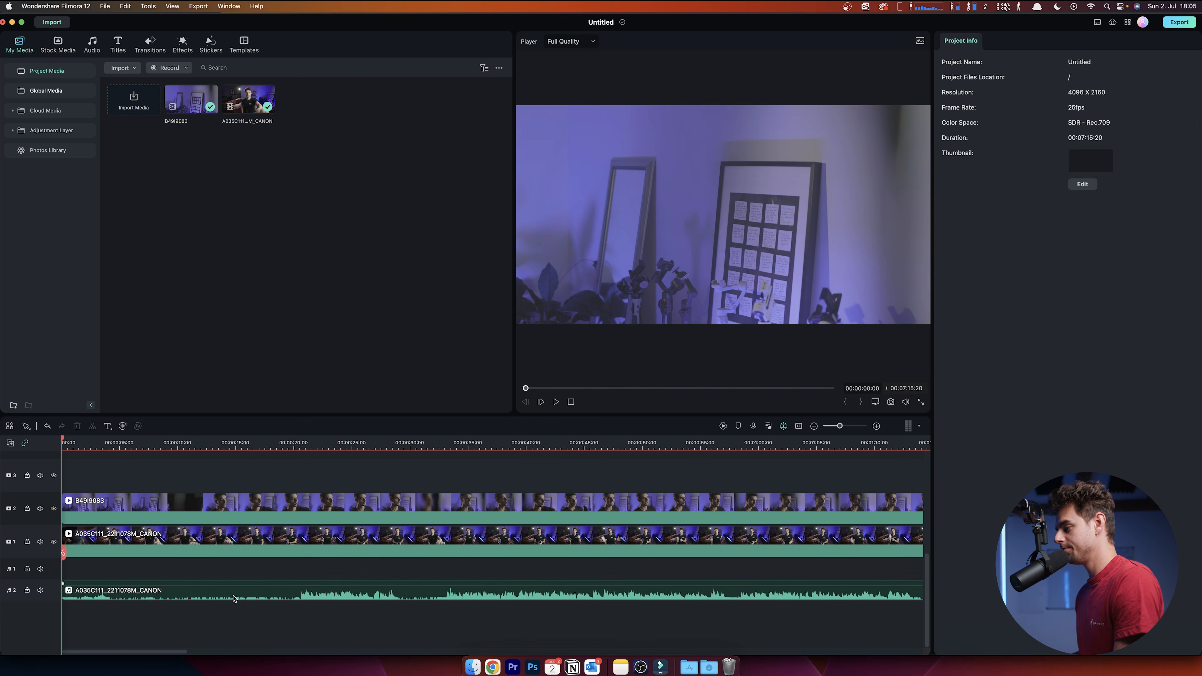
key("super+z")
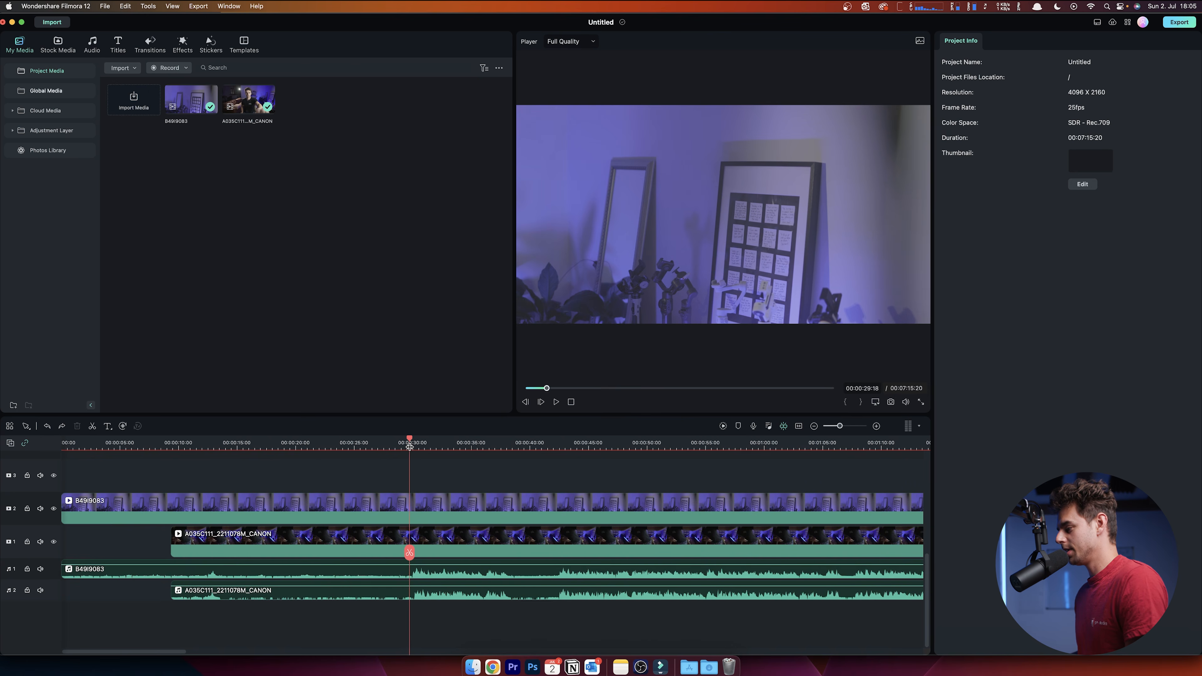
- Split all four clips at about 29 seconds and select the pieces before the cut
left_click(409, 443)
left_click(409, 554)
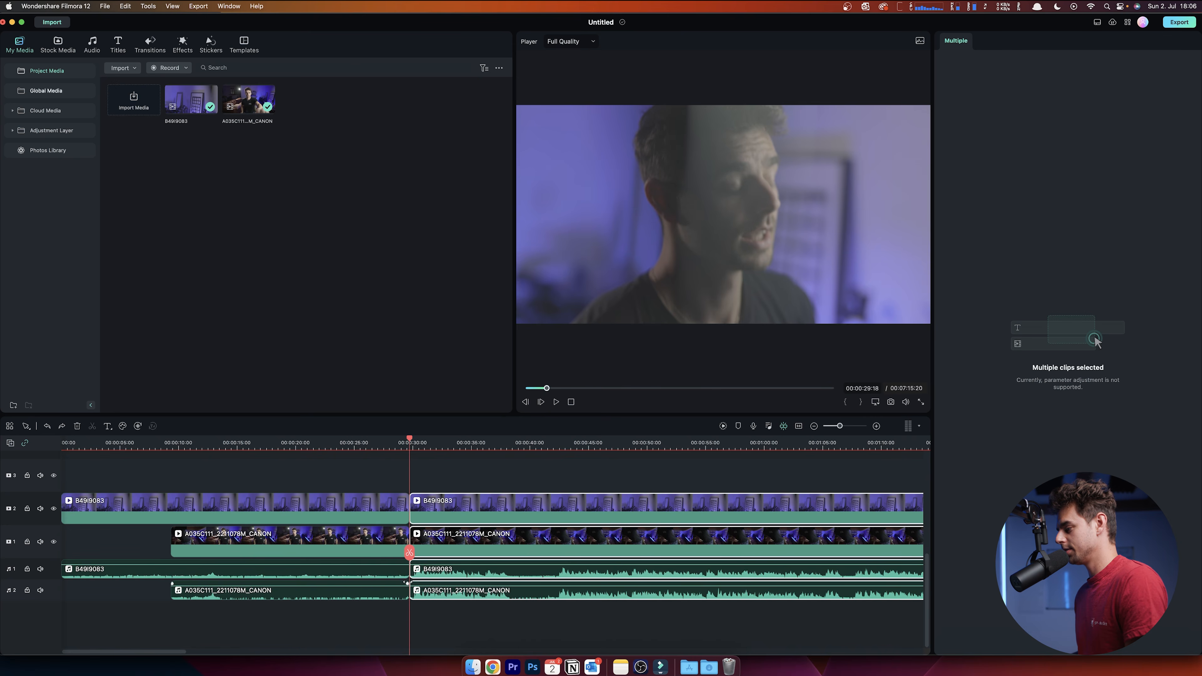
left_click_drag(355, 476, 263, 648)
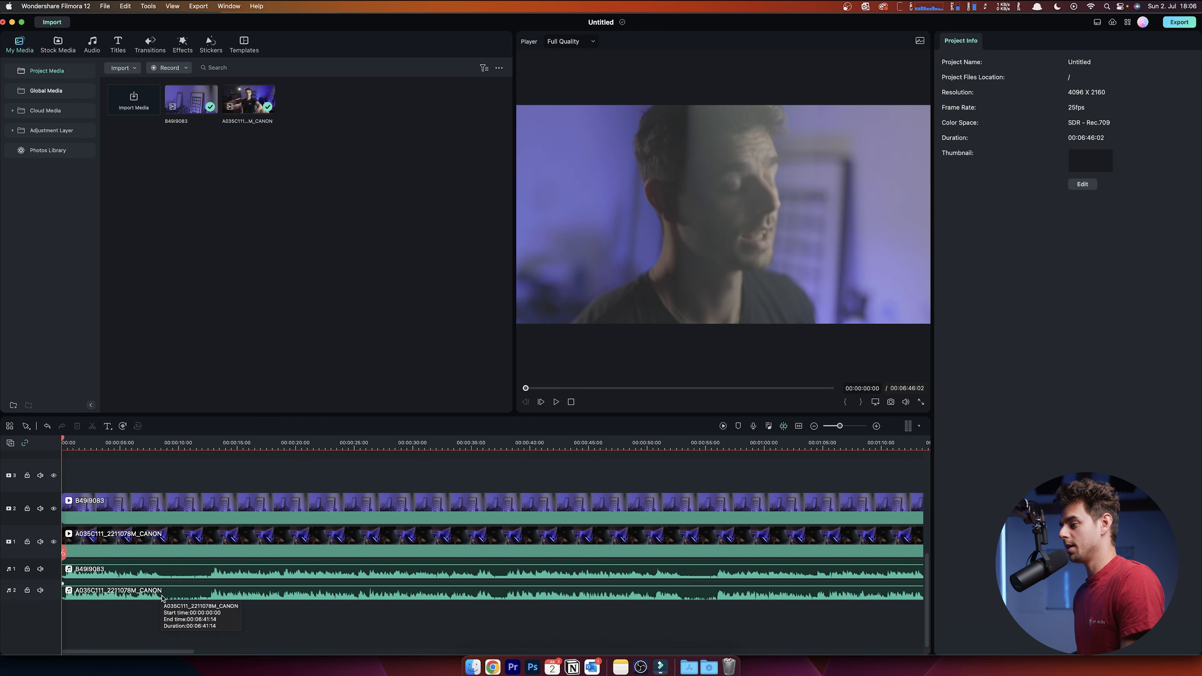
- Delete the B49I9083 audio clip and move the playhead to about 28 seconds
left_click(162, 576)
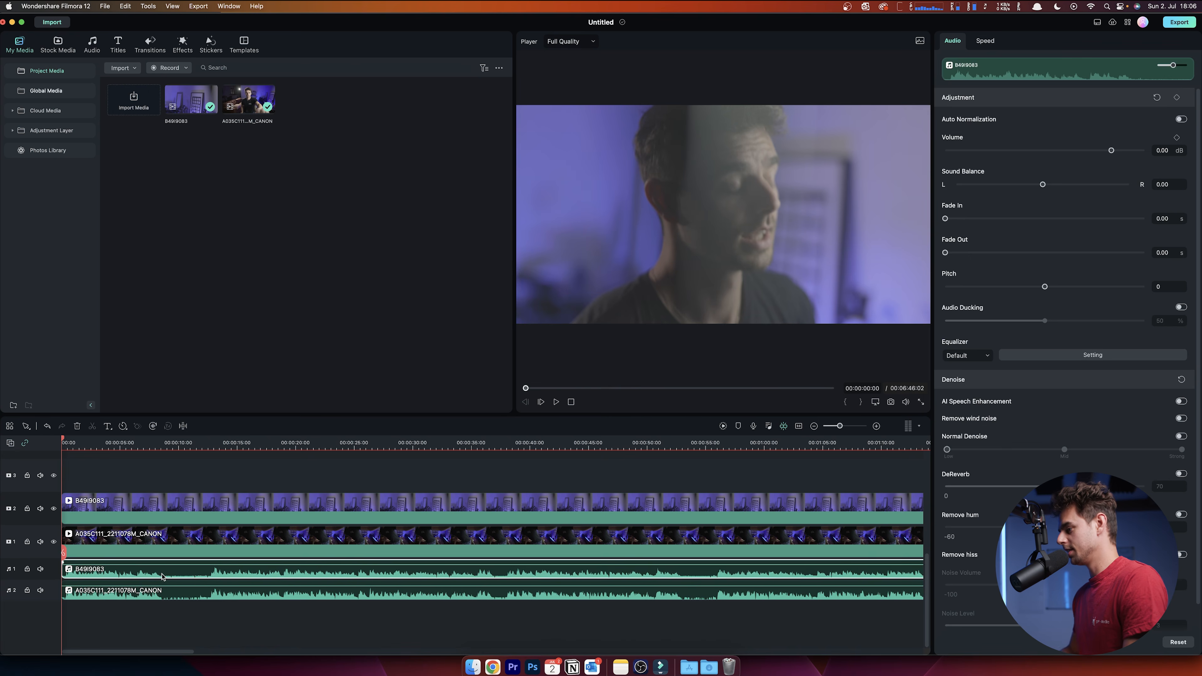
key("Delete")
left_click(171, 445)
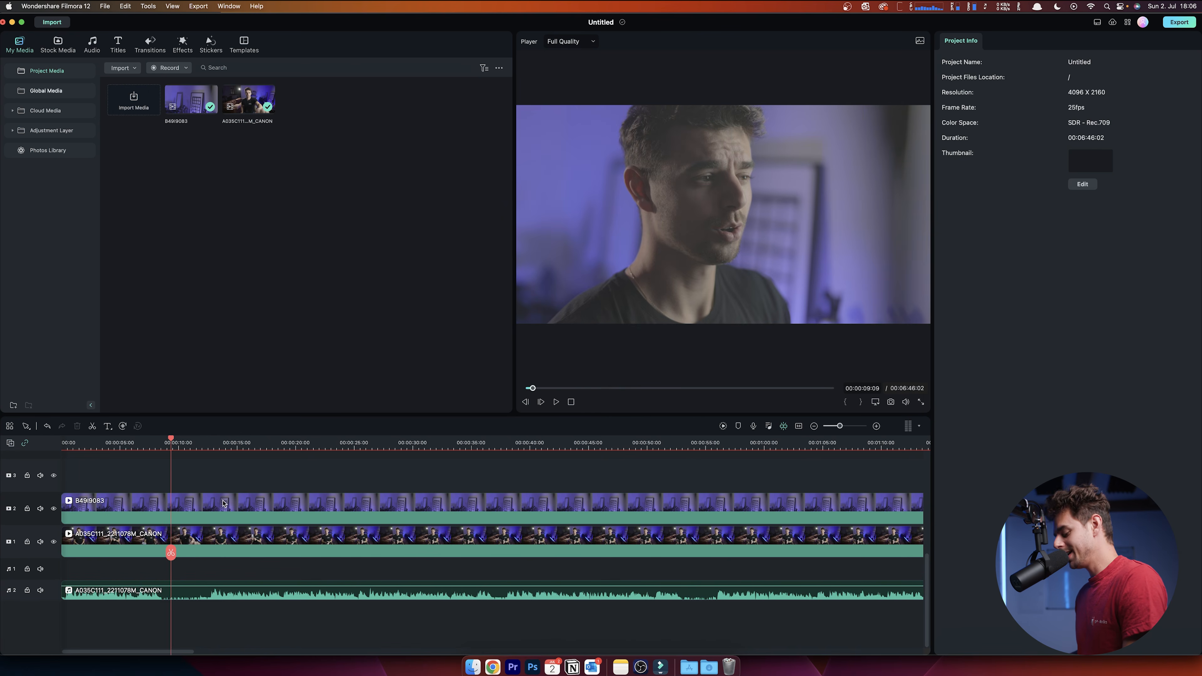
left_click(315, 444)
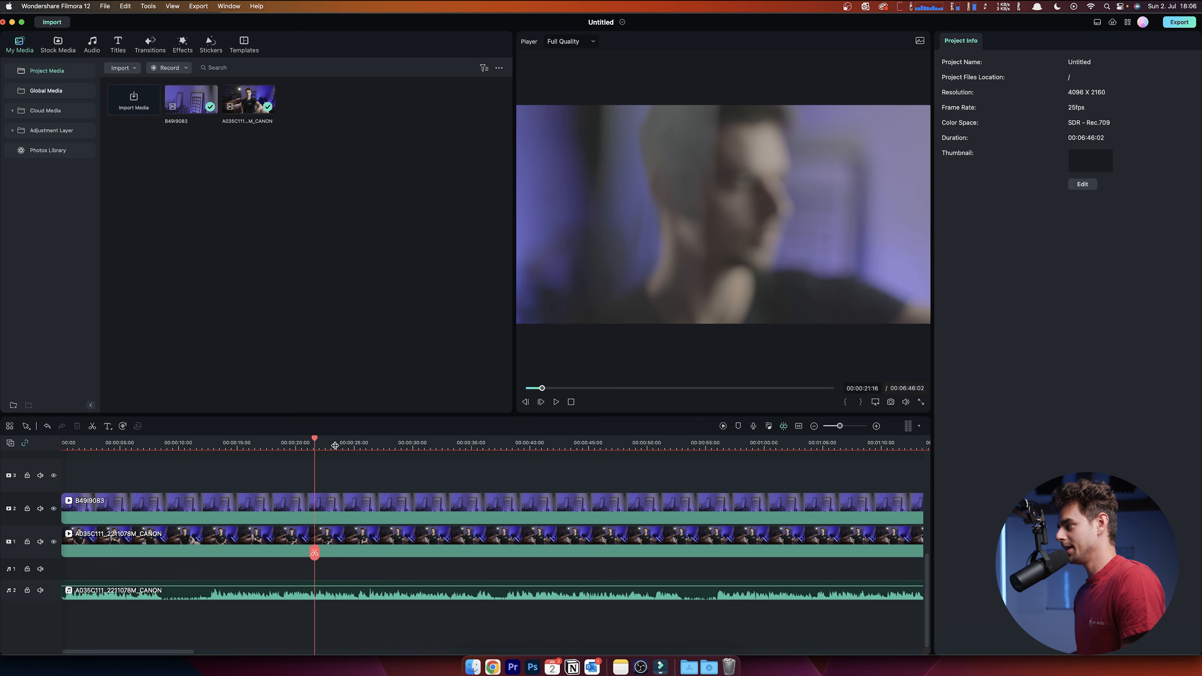
left_click(401, 445)
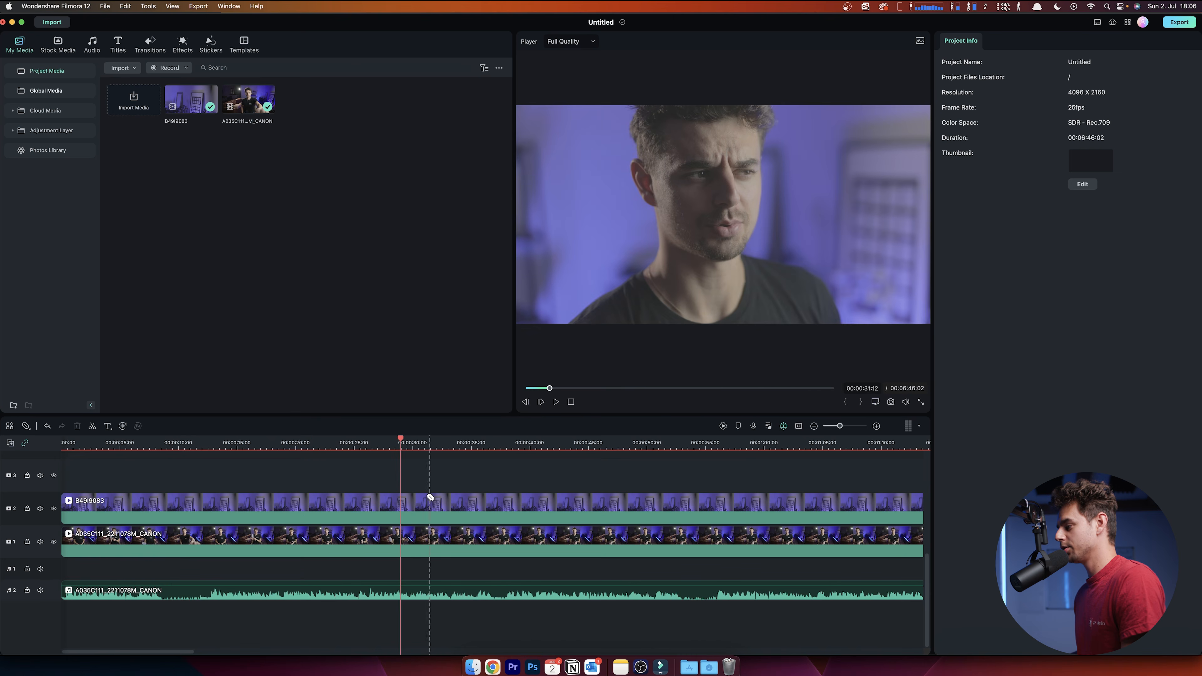
- Split the B49I9083 angle at about 28, 41 and 50 seconds, and A035C111 near 41 seconds
left_click(402, 518)
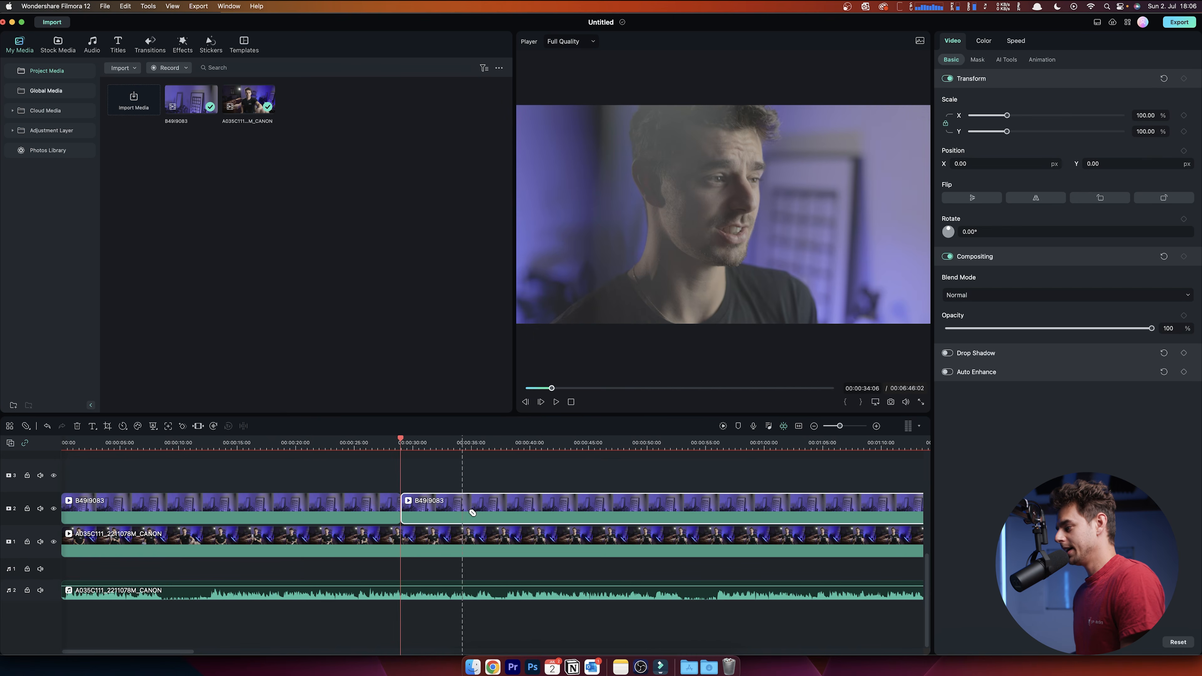
left_click(551, 533)
left_click(665, 500)
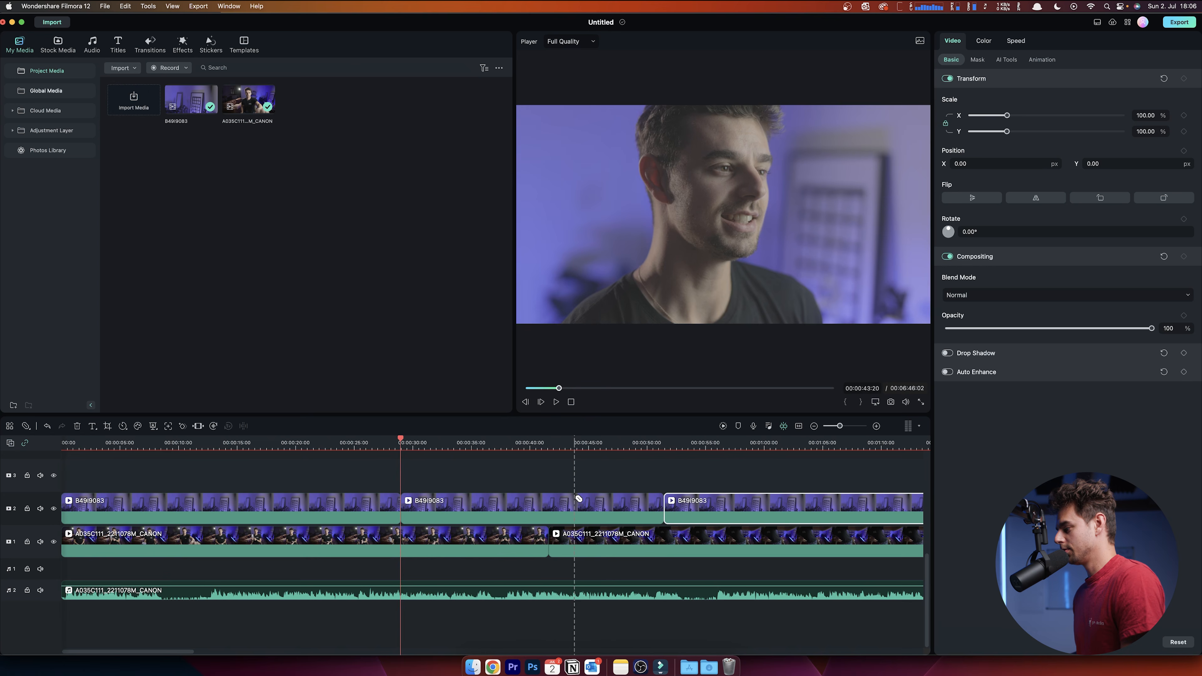
left_click(552, 503)
key("v")
left_click(464, 498)
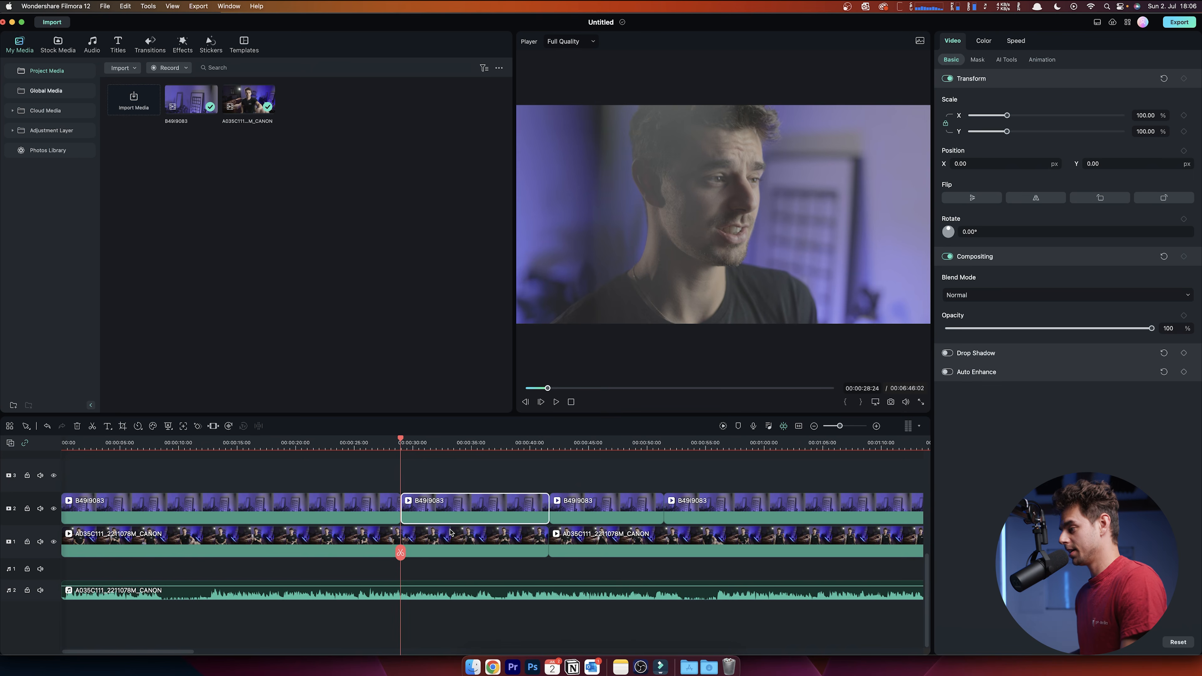
- Disable the 28–41 s top-angle segment and preview the result from about 30 seconds
right_click(463, 506)
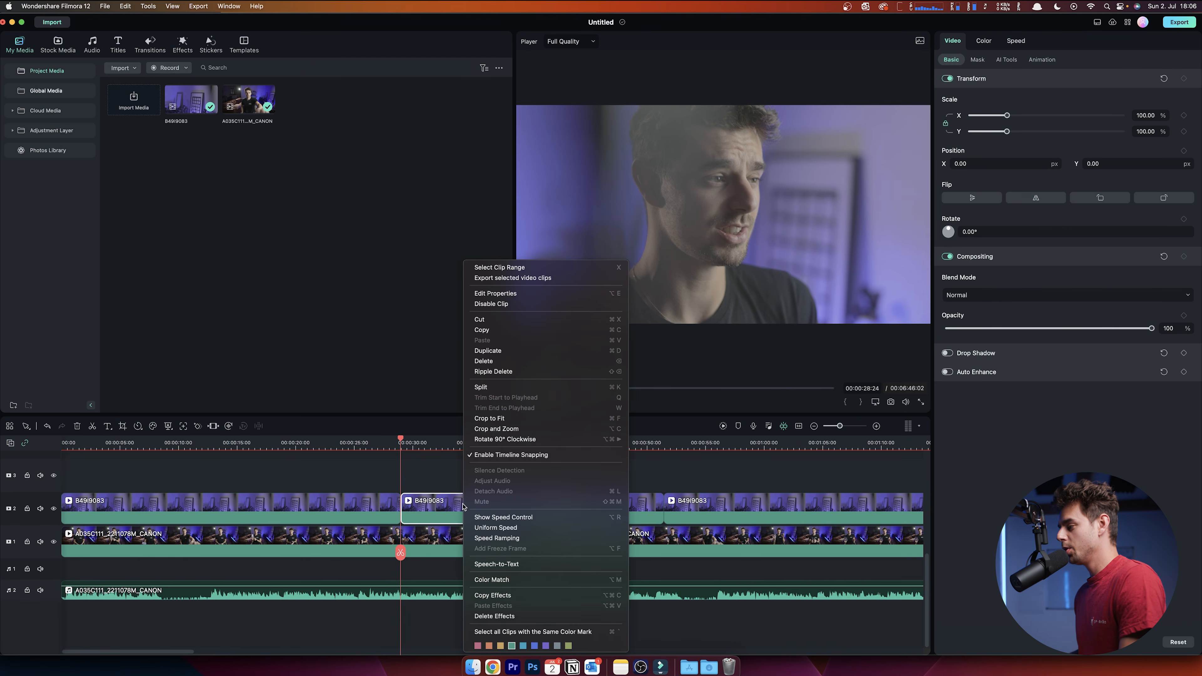
right_click(445, 515)
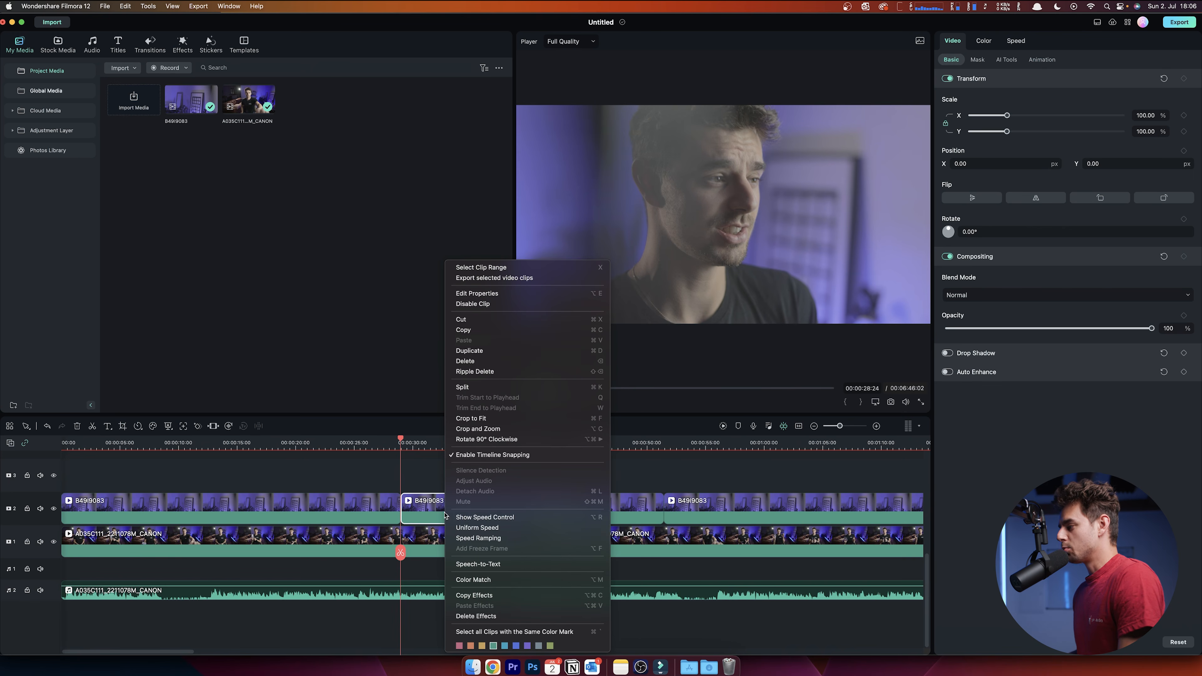
left_click(510, 306)
left_click(420, 454)
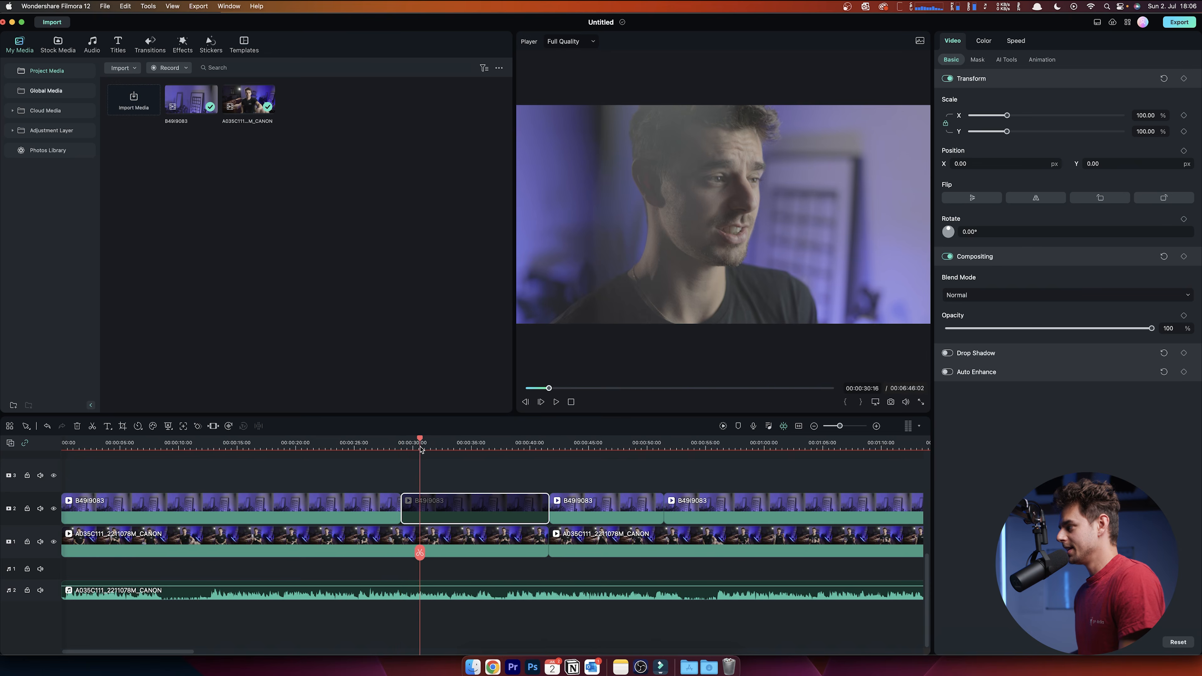
key("space")
left_click(533, 446)
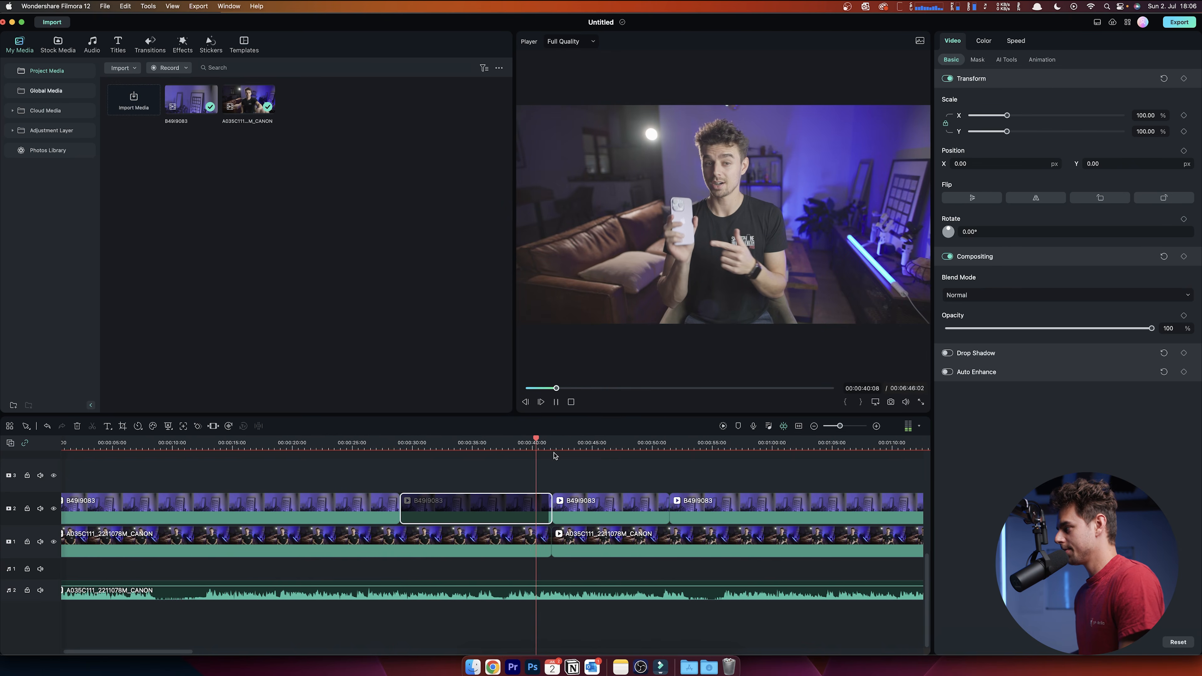
key("space")
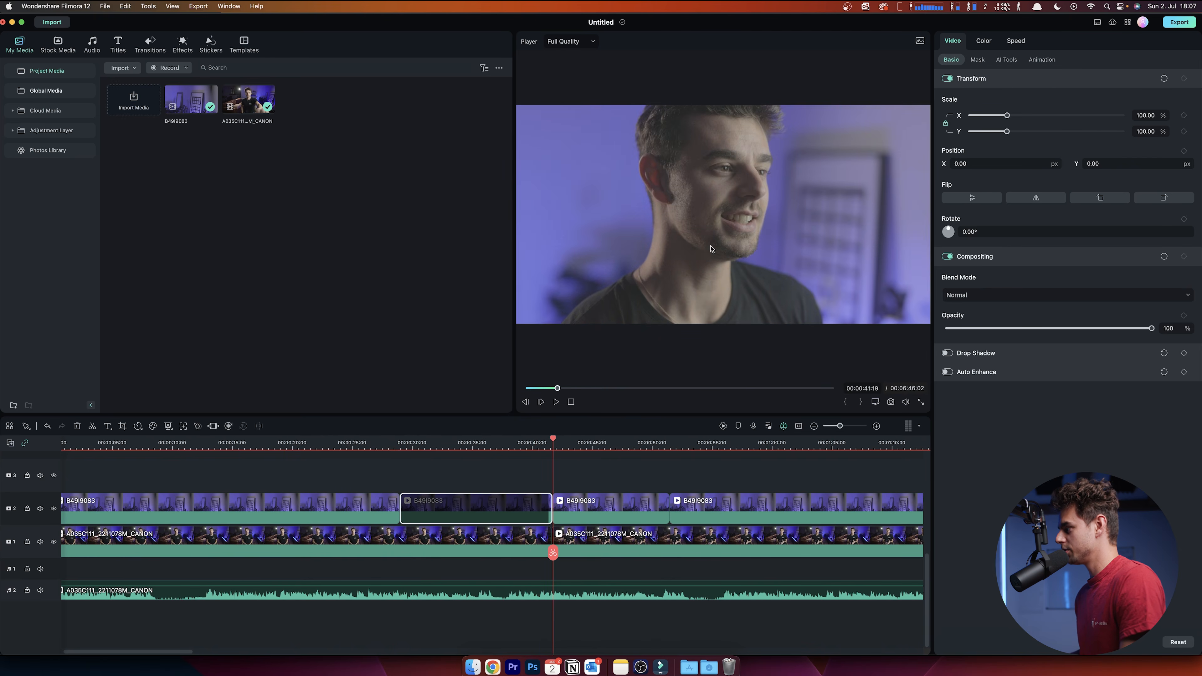
- Re-enable the 28–41 s segment and disable the 41–50 s top-angle segment instead
right_click(479, 506)
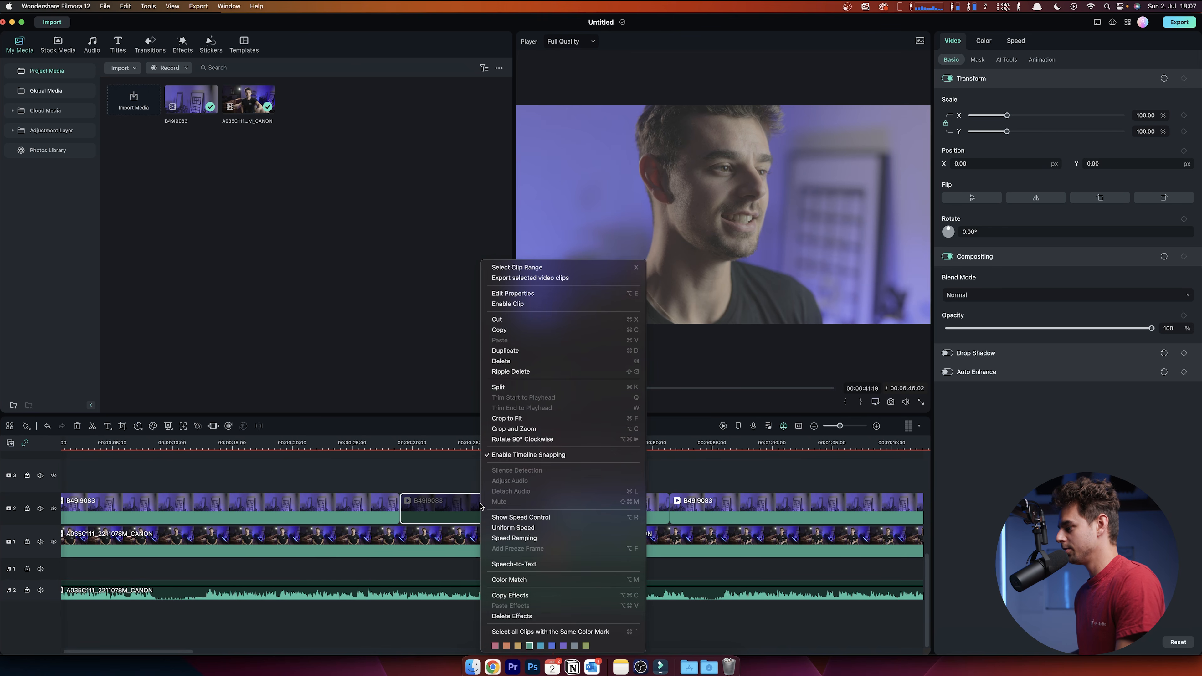
left_click(534, 305)
right_click(632, 505)
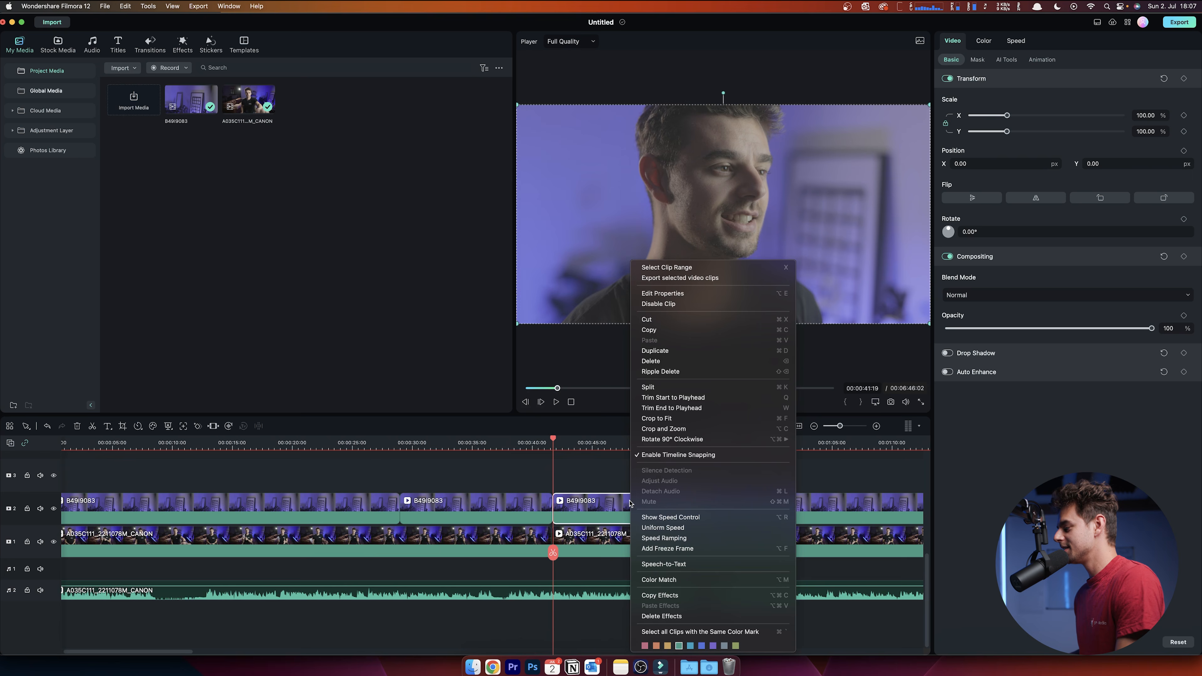
left_click(690, 304)
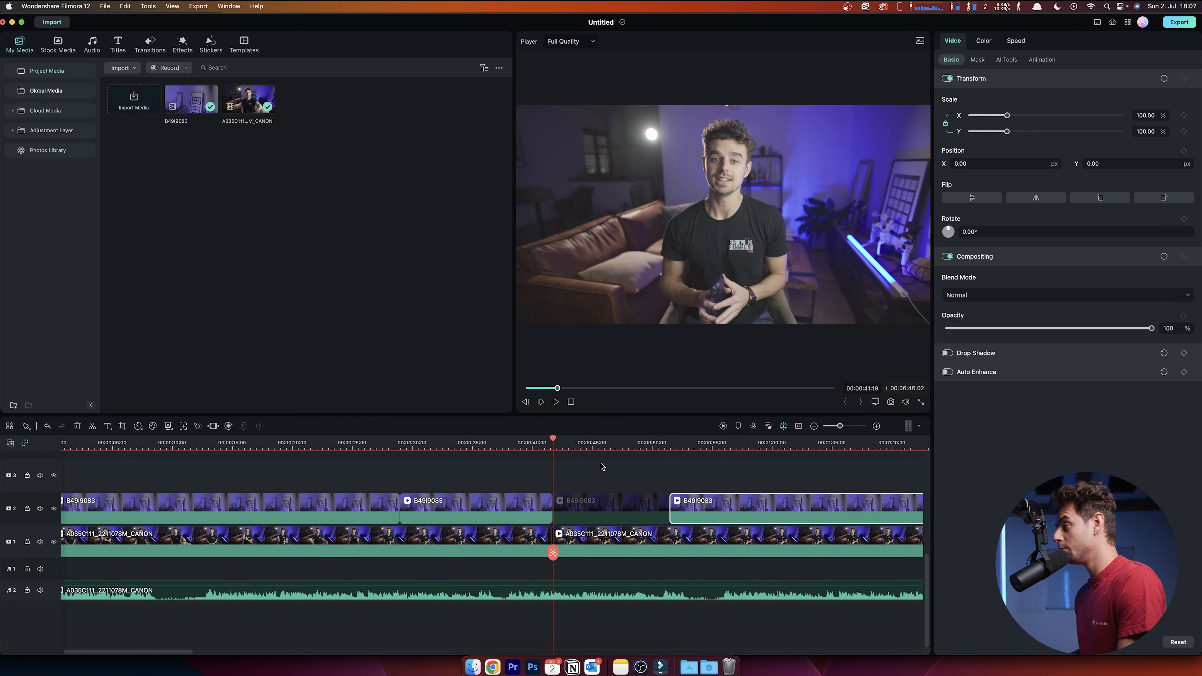